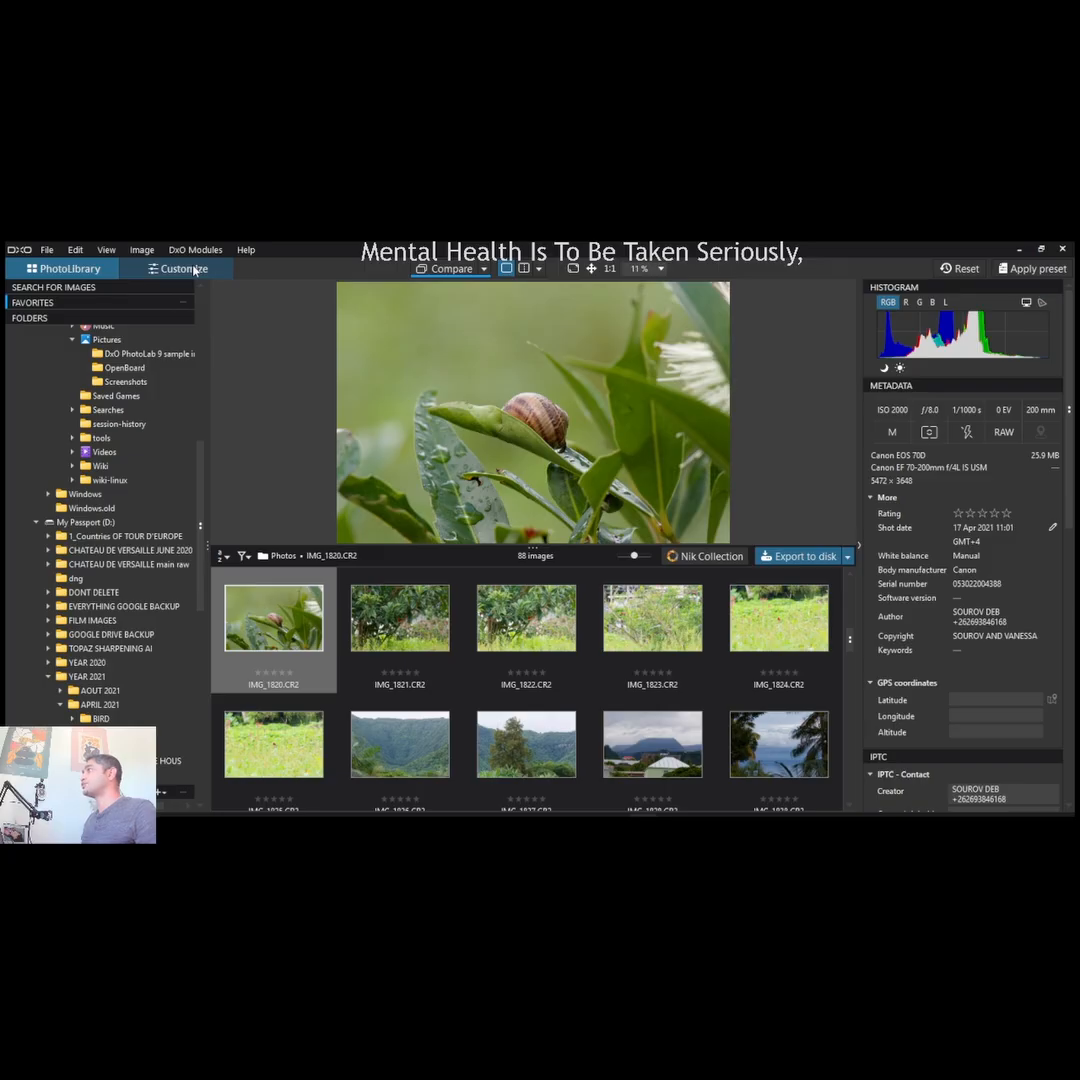
- Open the snail photo for editing, switch DxO Smart Lighting off and turn DxO ClearView Plus on
left_click(195, 272)
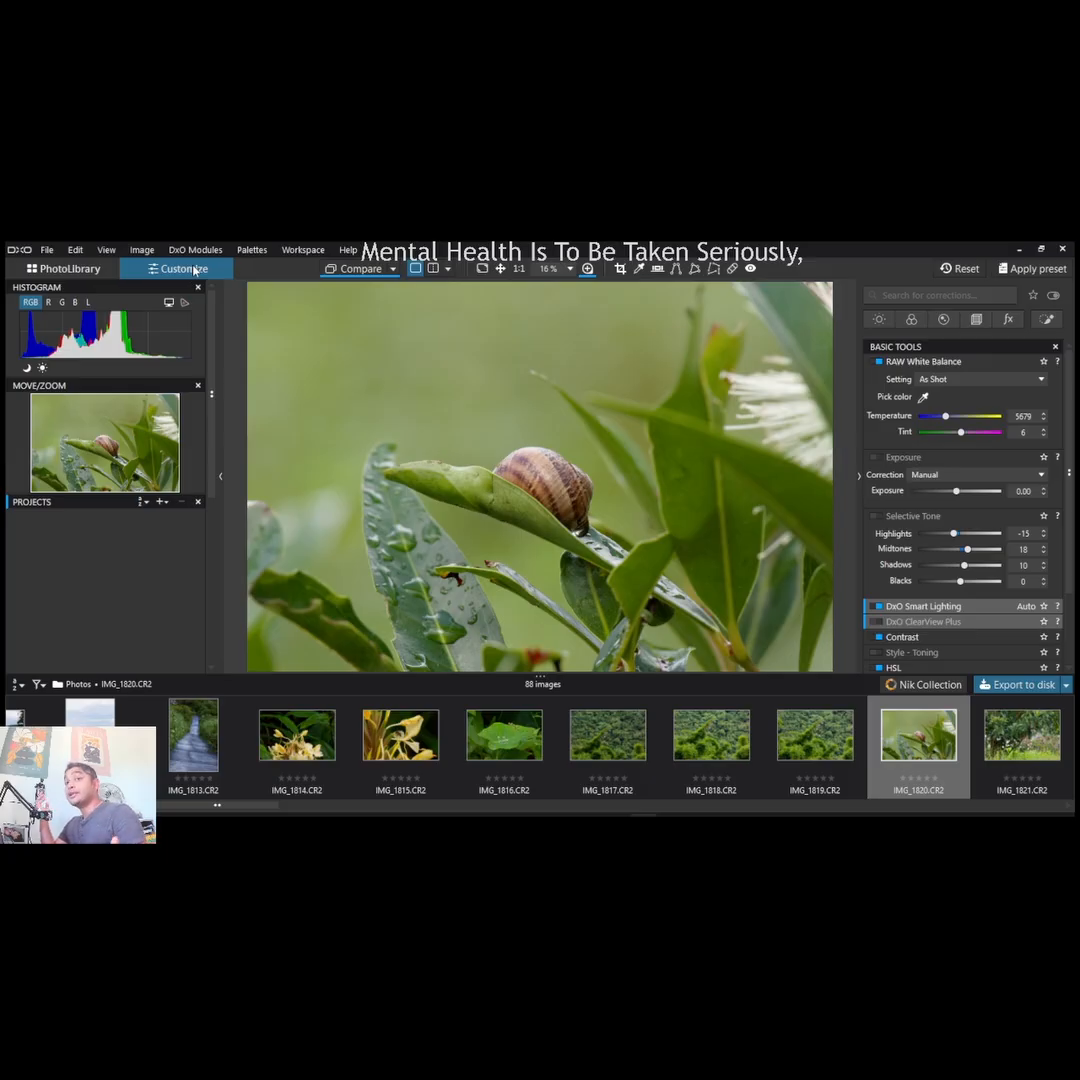
left_click(876, 319)
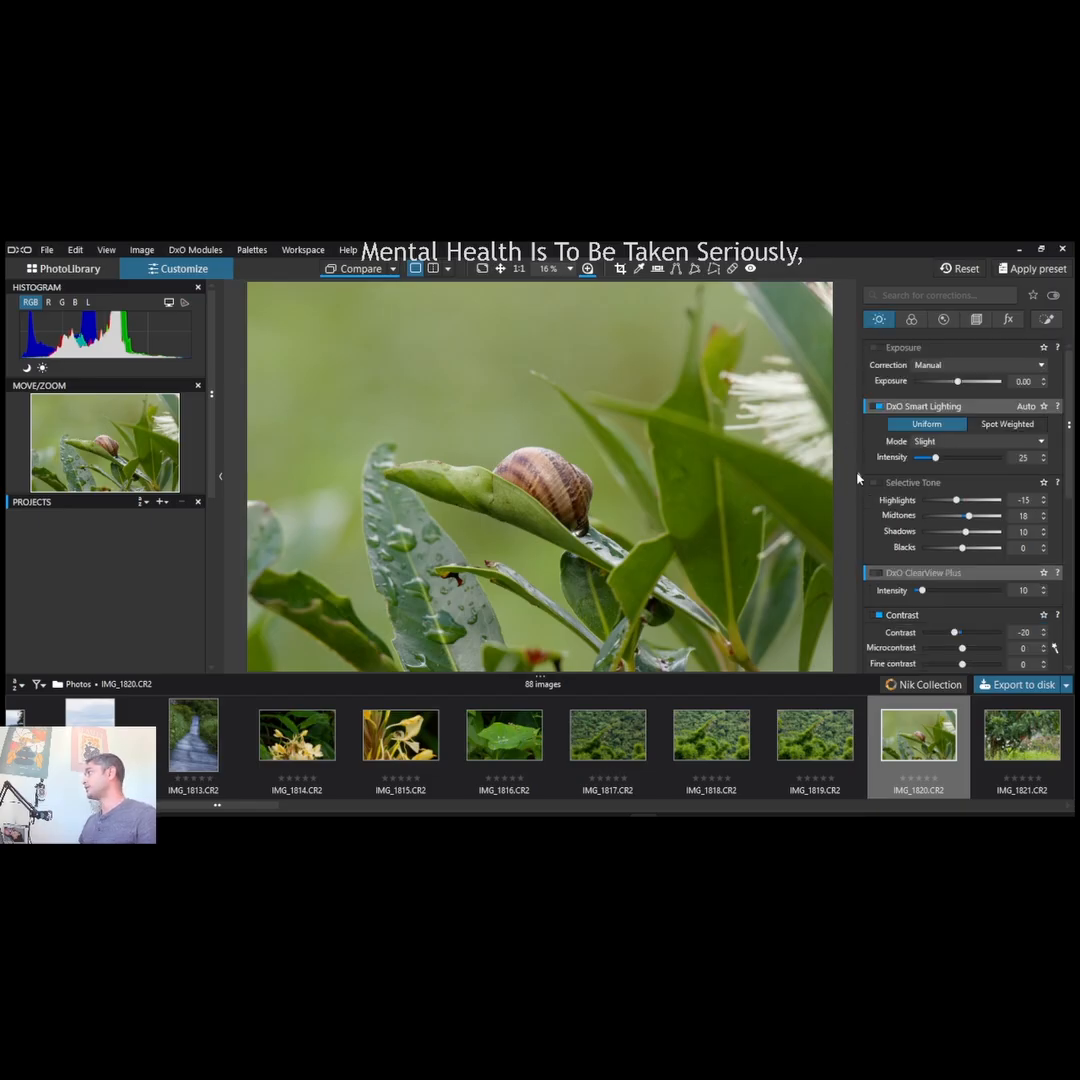
left_click(875, 406)
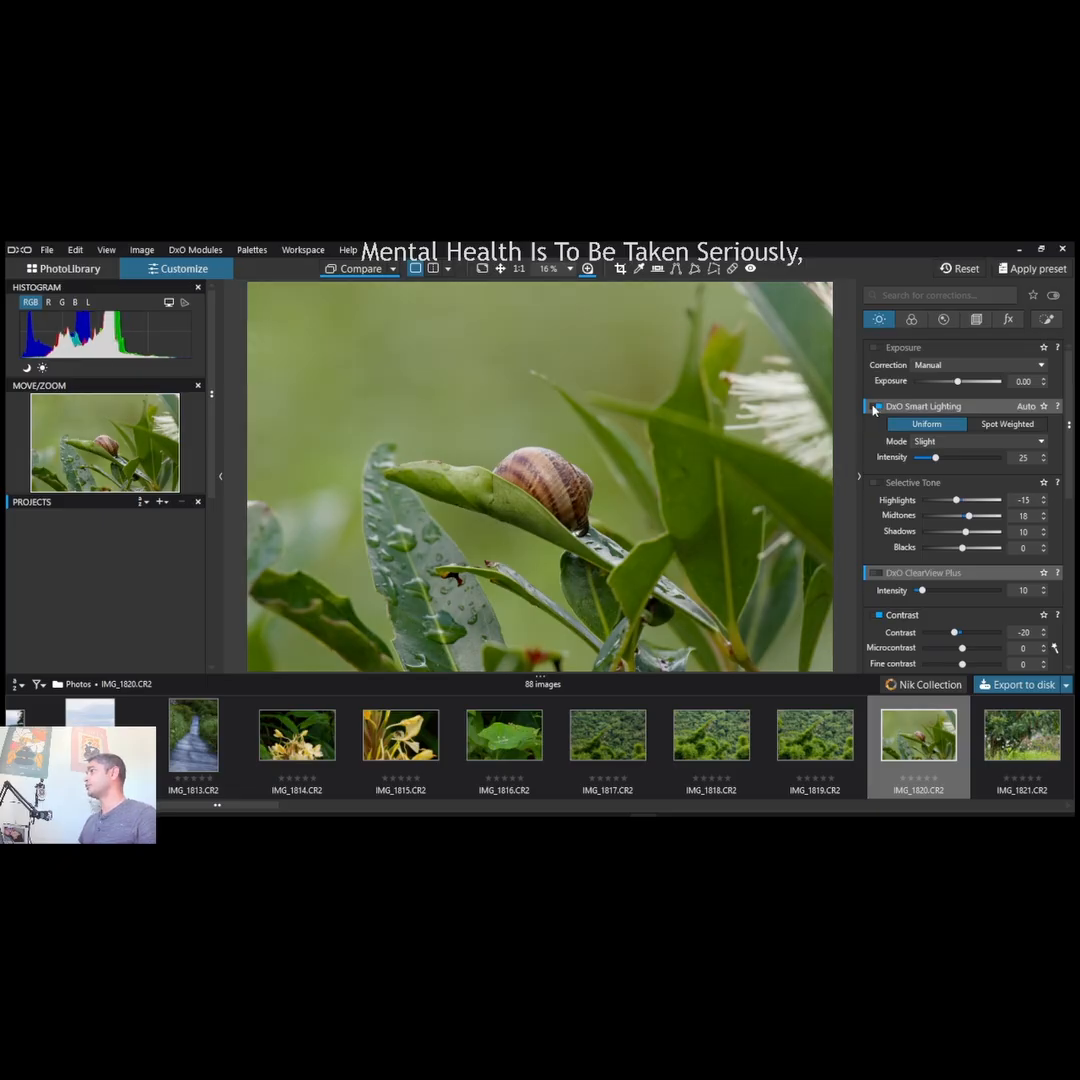
left_click(875, 406)
left_click(875, 406)
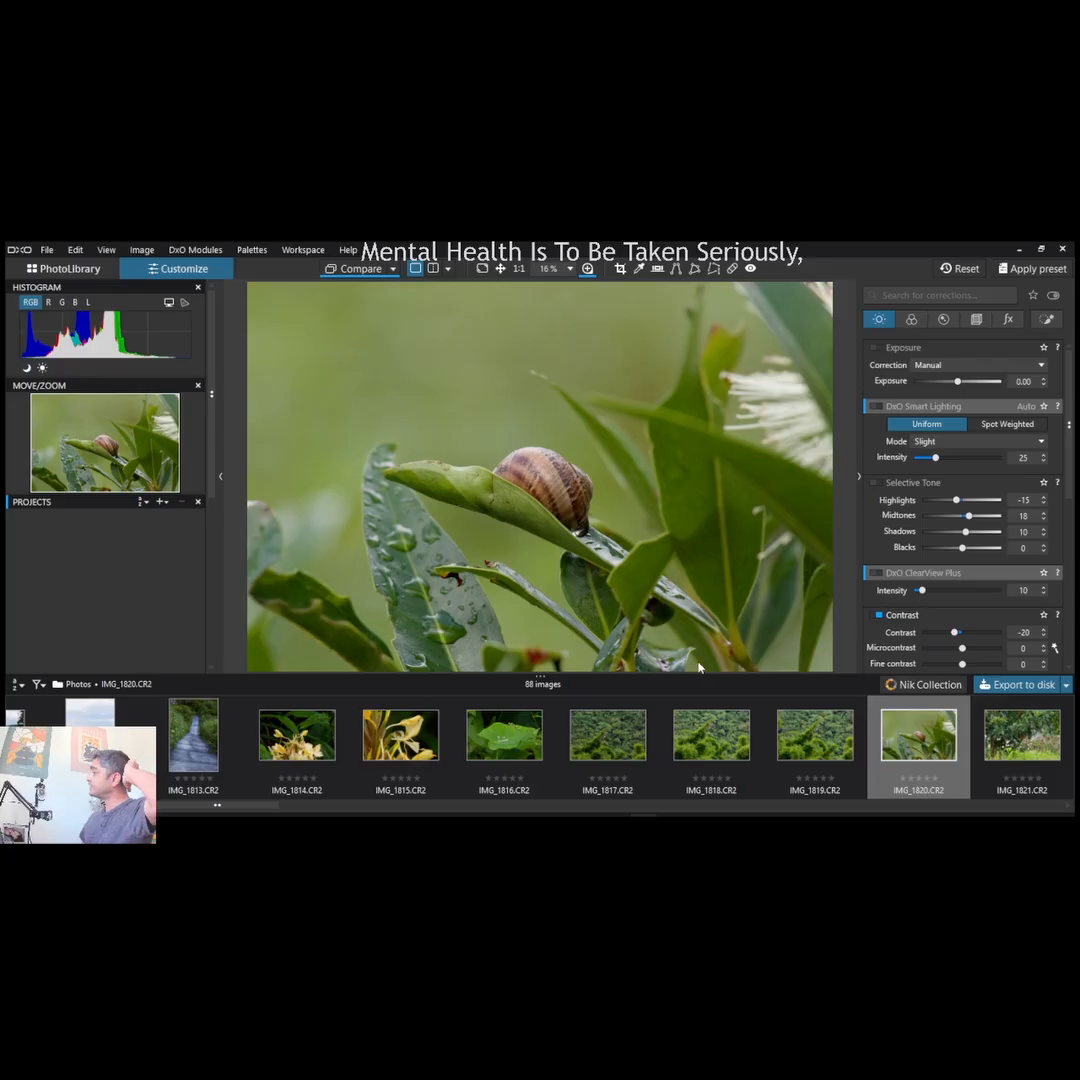
left_click(878, 574)
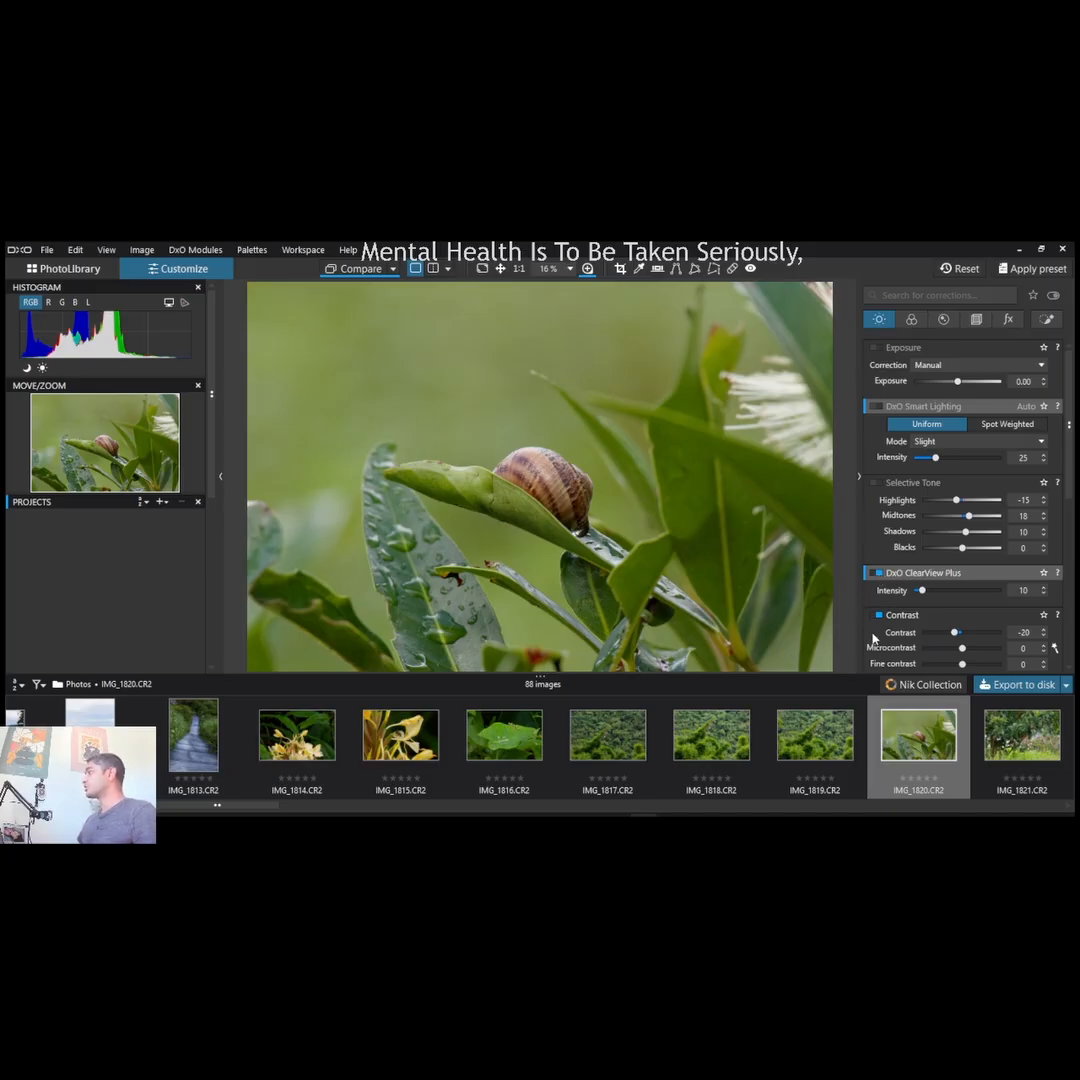
- Set the Color/B&W Rendering type to Camera body in the color corrections
scroll(866, 635, "down", 5)
scroll(866, 640, "down", 6)
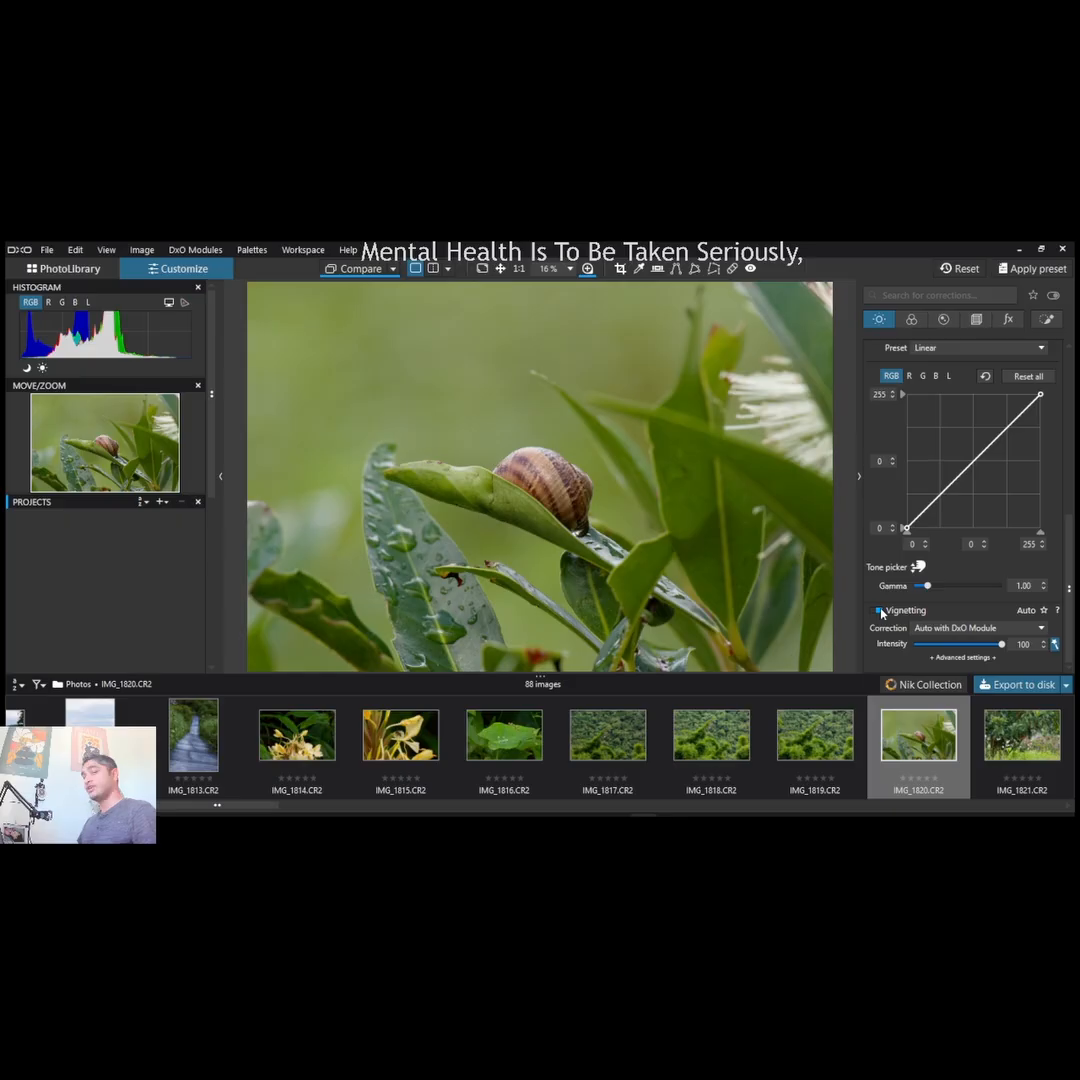
left_click(912, 320)
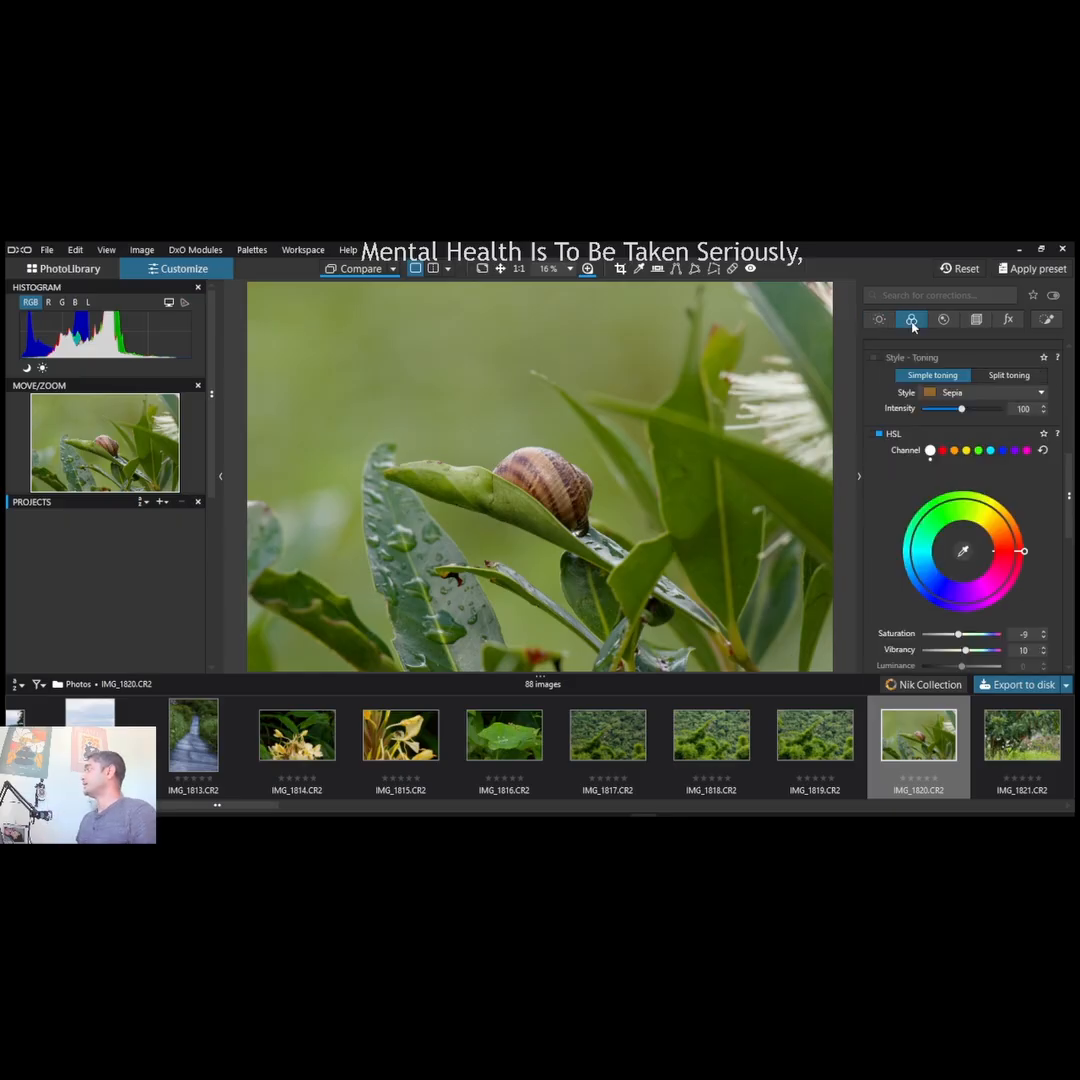
scroll(878, 492, "up", 1)
scroll(878, 492, "up", 5)
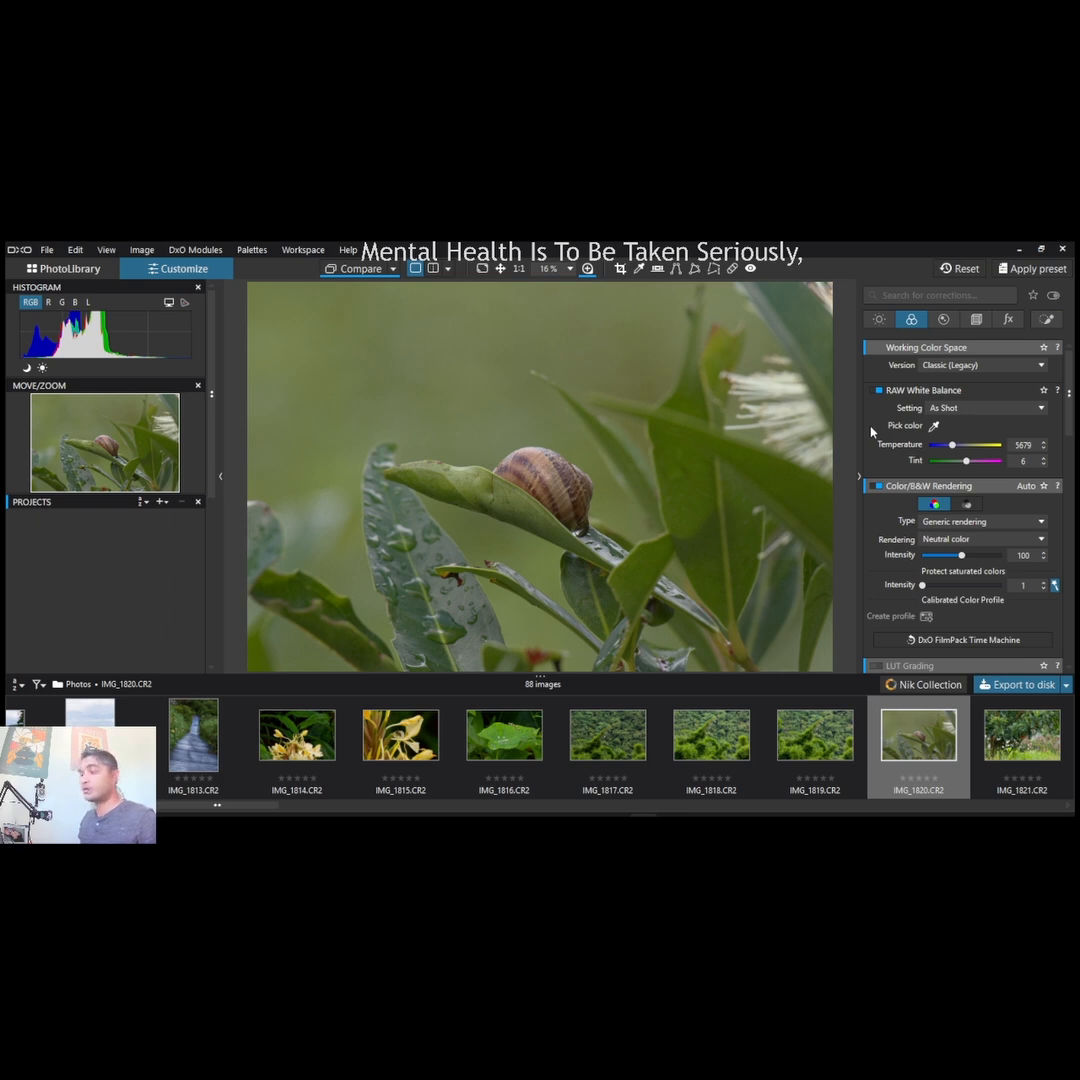
scroll(872, 432, "down", 1)
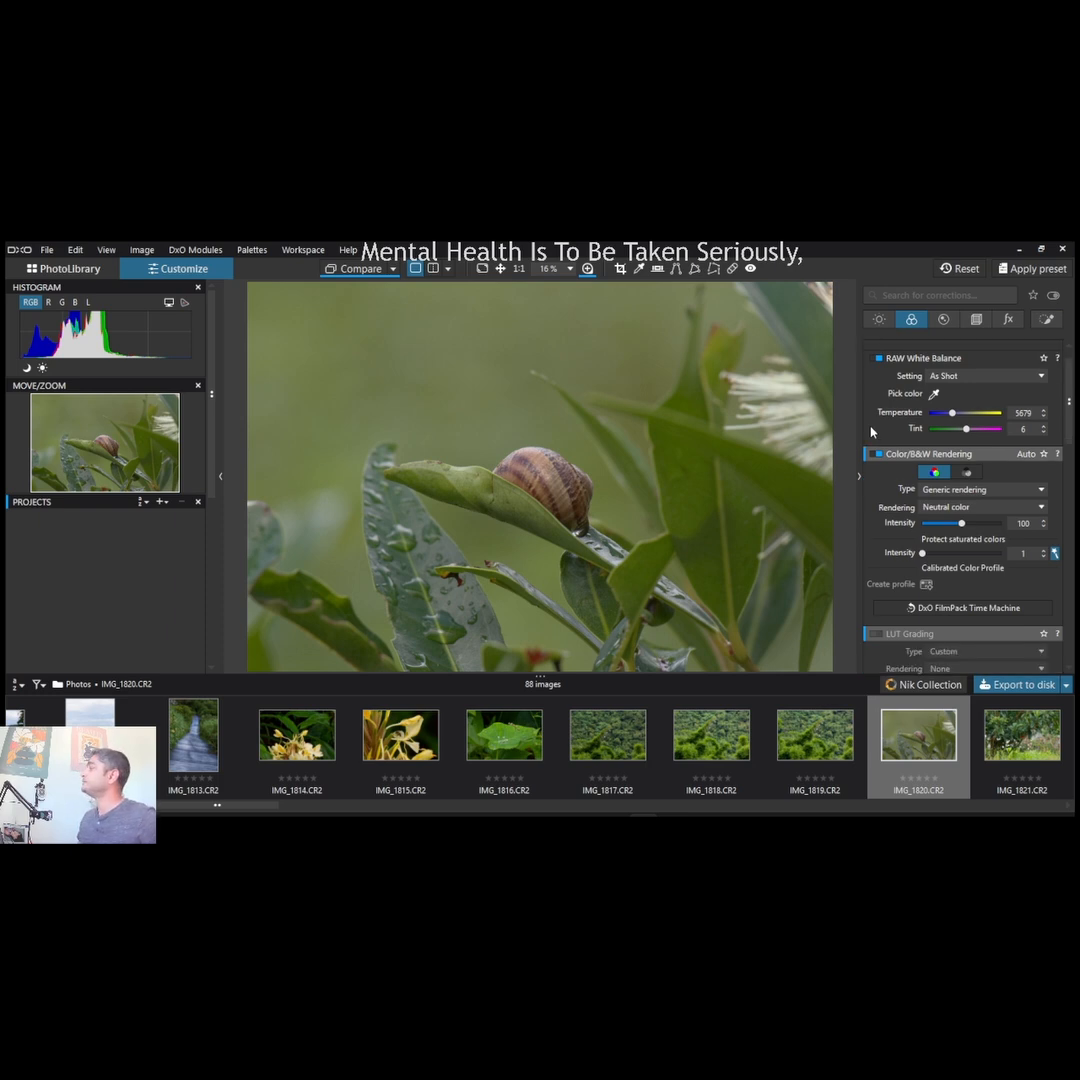
left_click(948, 492)
left_click(948, 518)
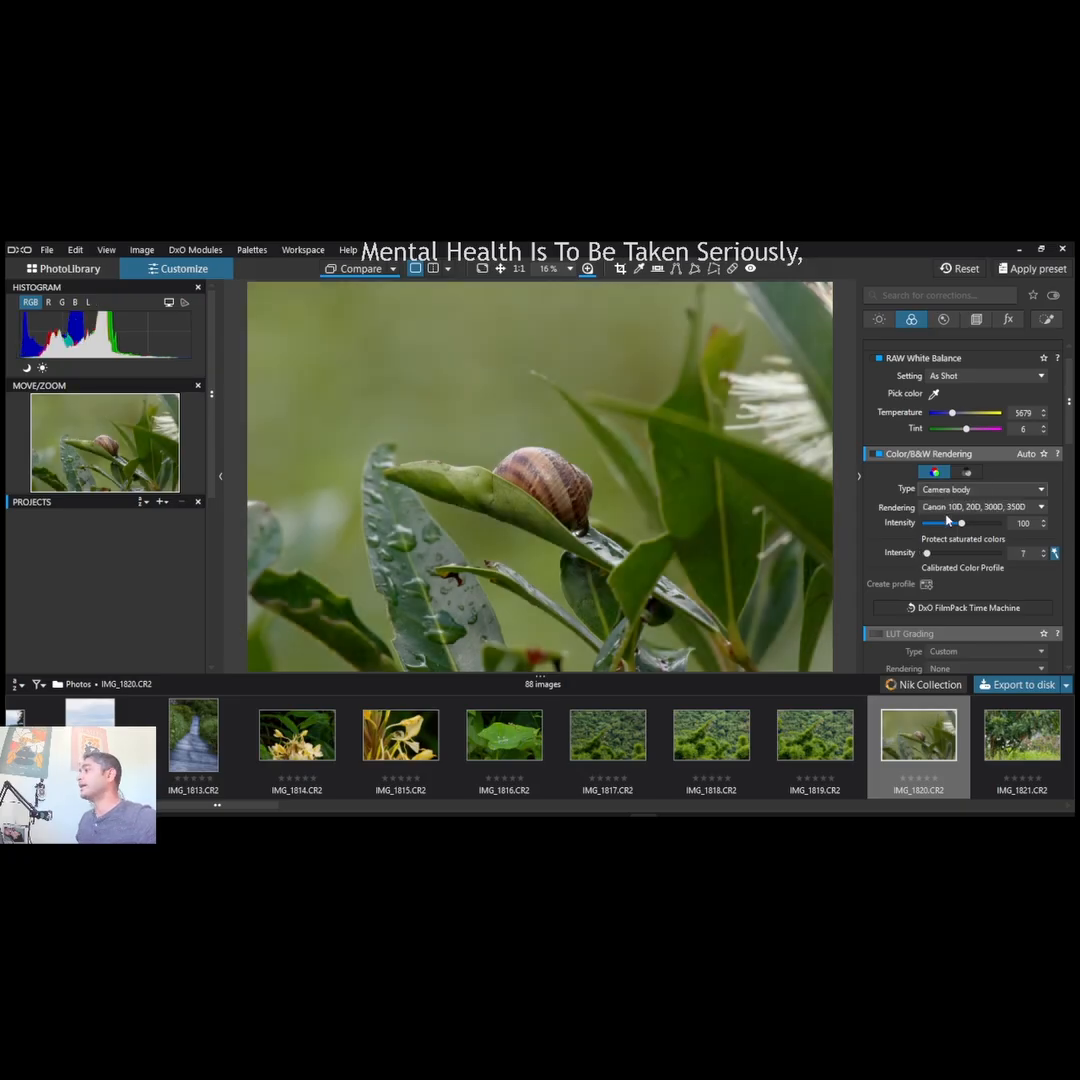
- Undo and redo the Camera body change for comparison, and choose the Canon 1DMk4, 7D, 7DMk2 rendering
key("ctrl+z")
key("ctrl+y")
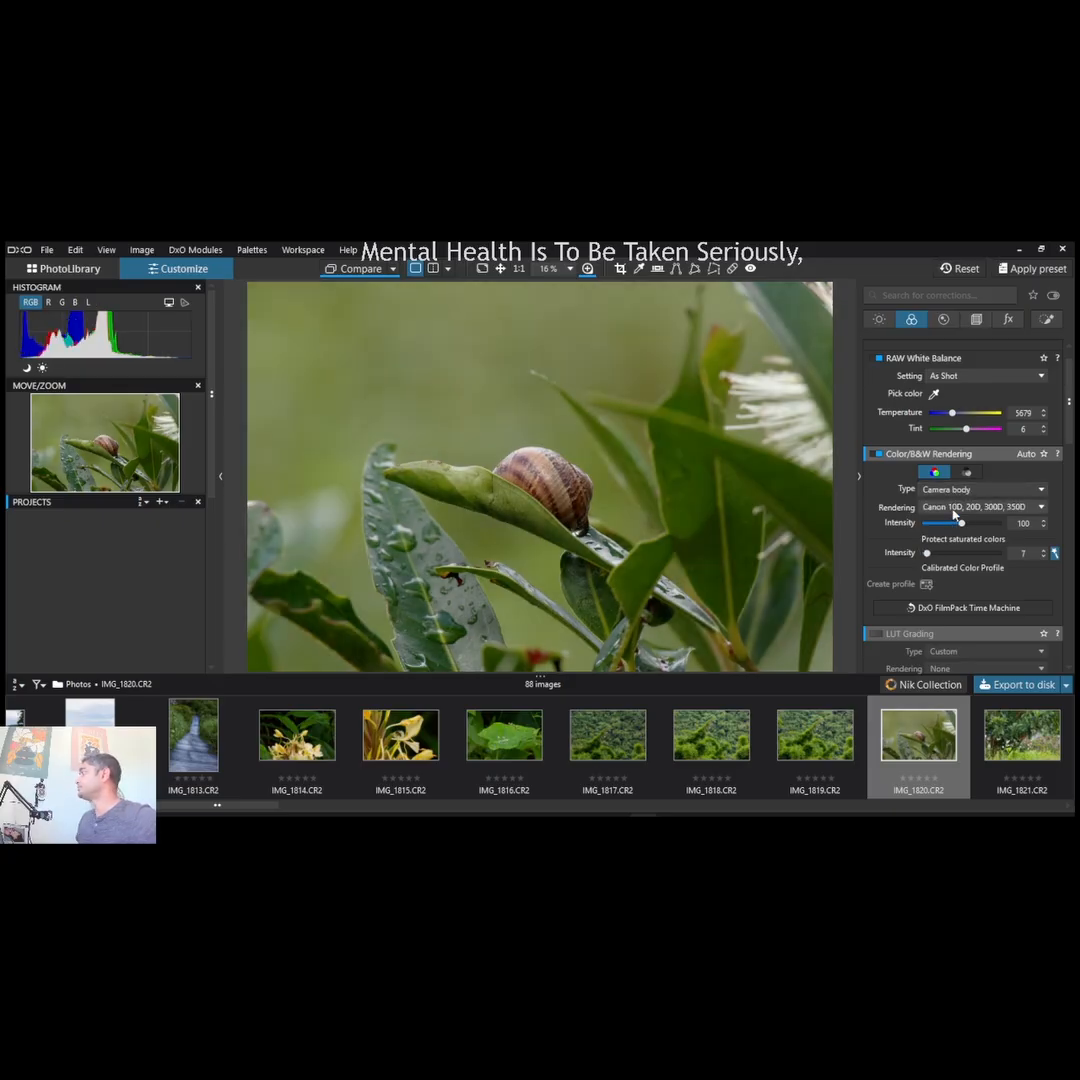
scroll(953, 509, "down", 1)
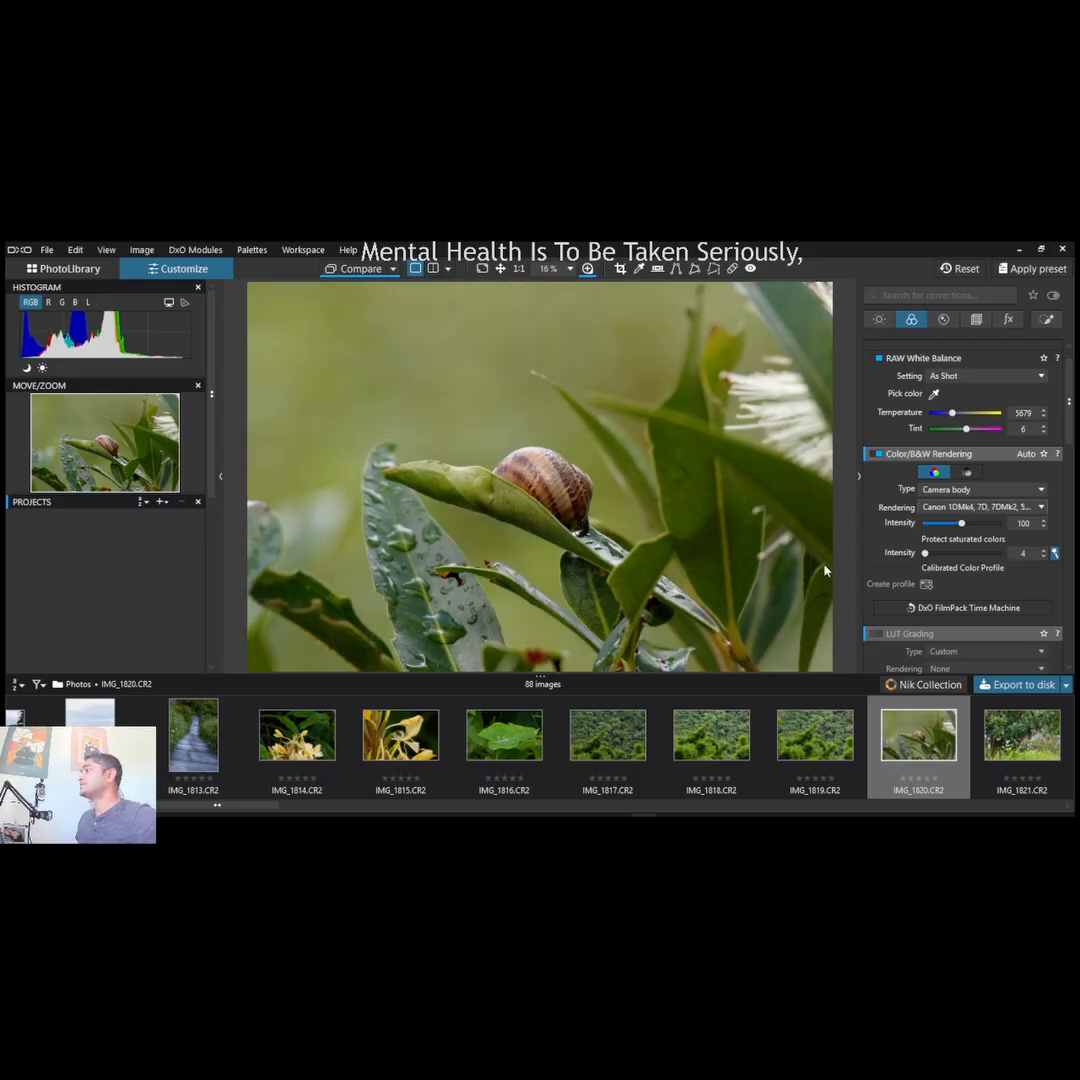
key("Down")
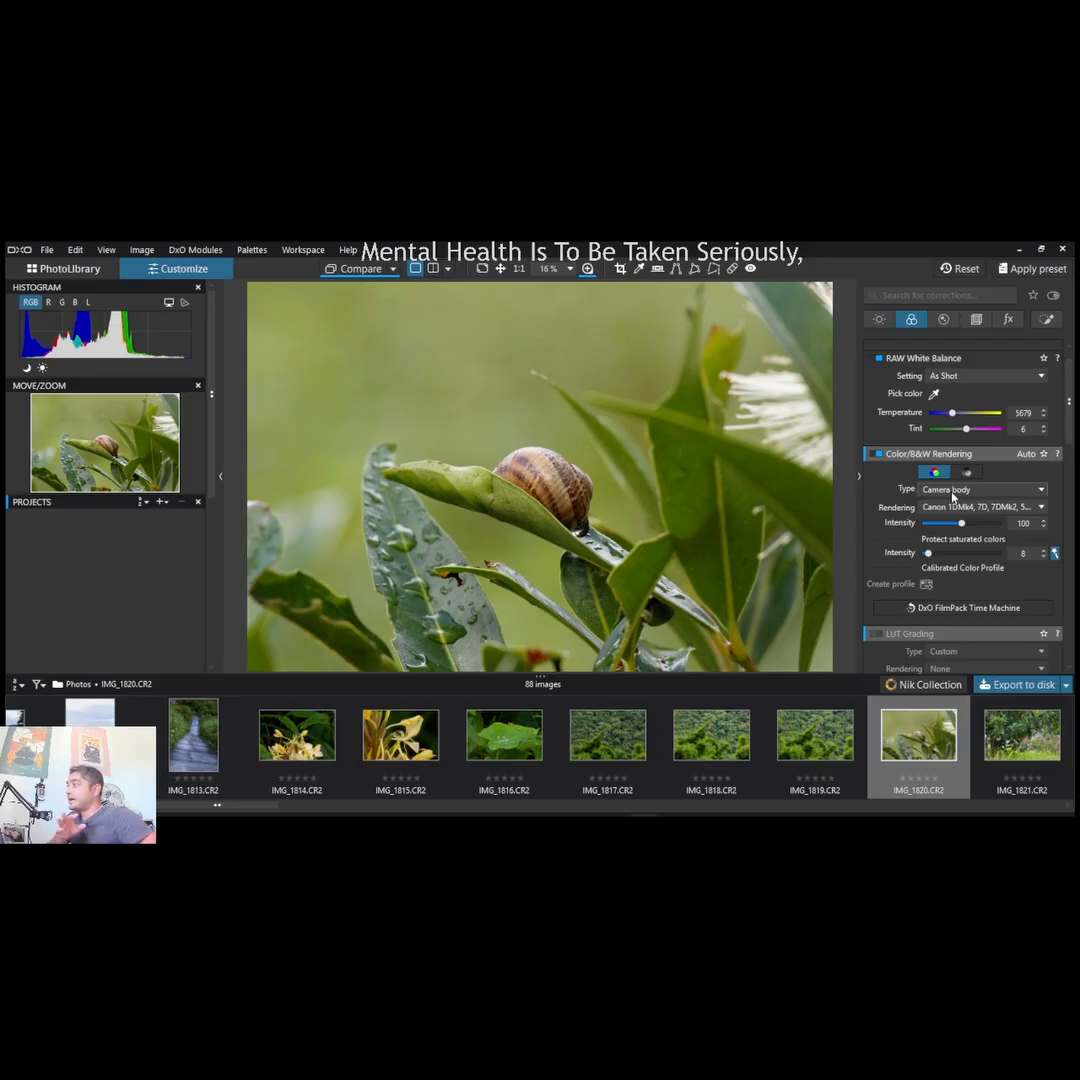
- Set the rendering type to Cross processed film with the Kodak Elite rendering, and compare it with the original in a split view
scroll(952, 495, "down", 4)
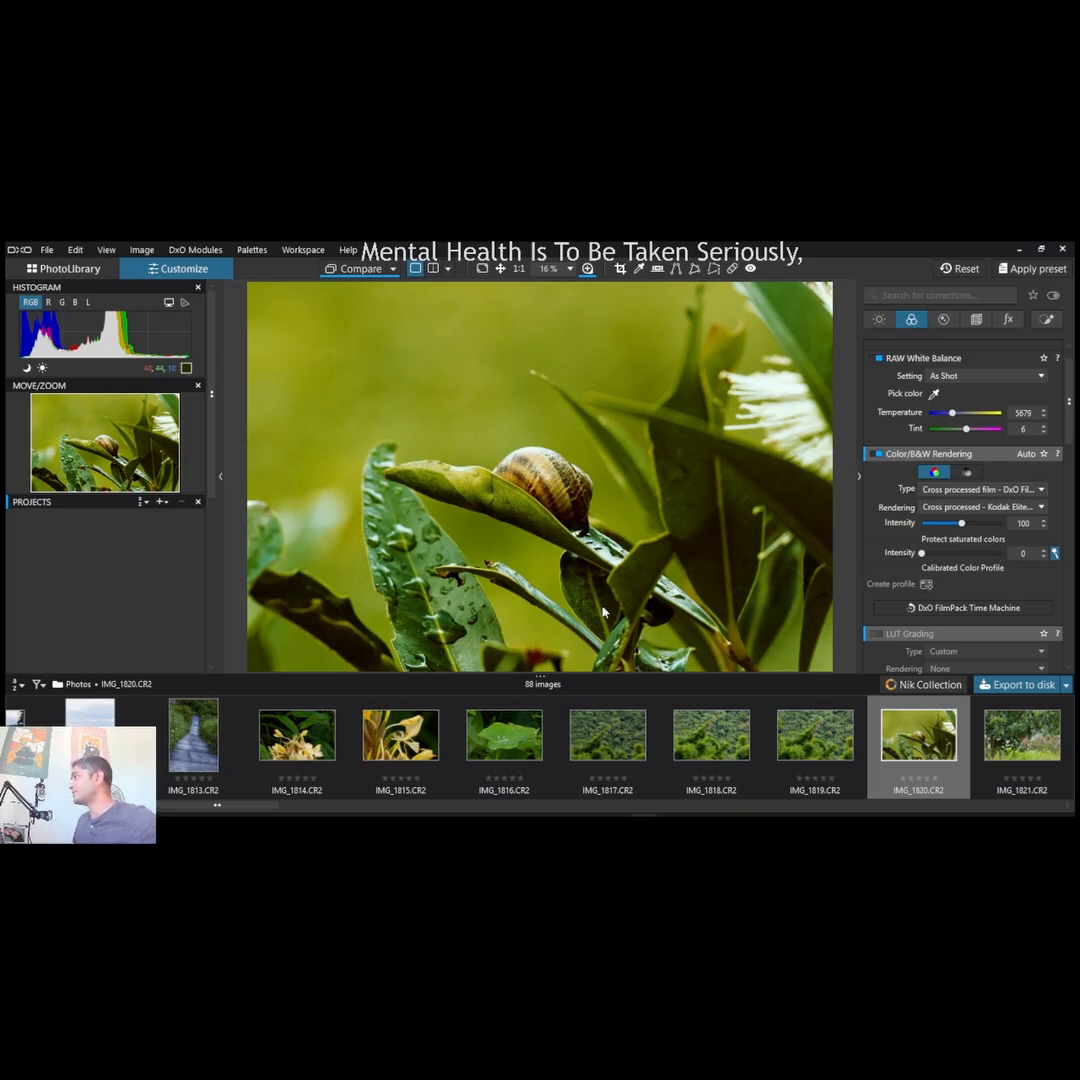
left_click(433, 268)
left_click_drag(530, 424, 845, 515)
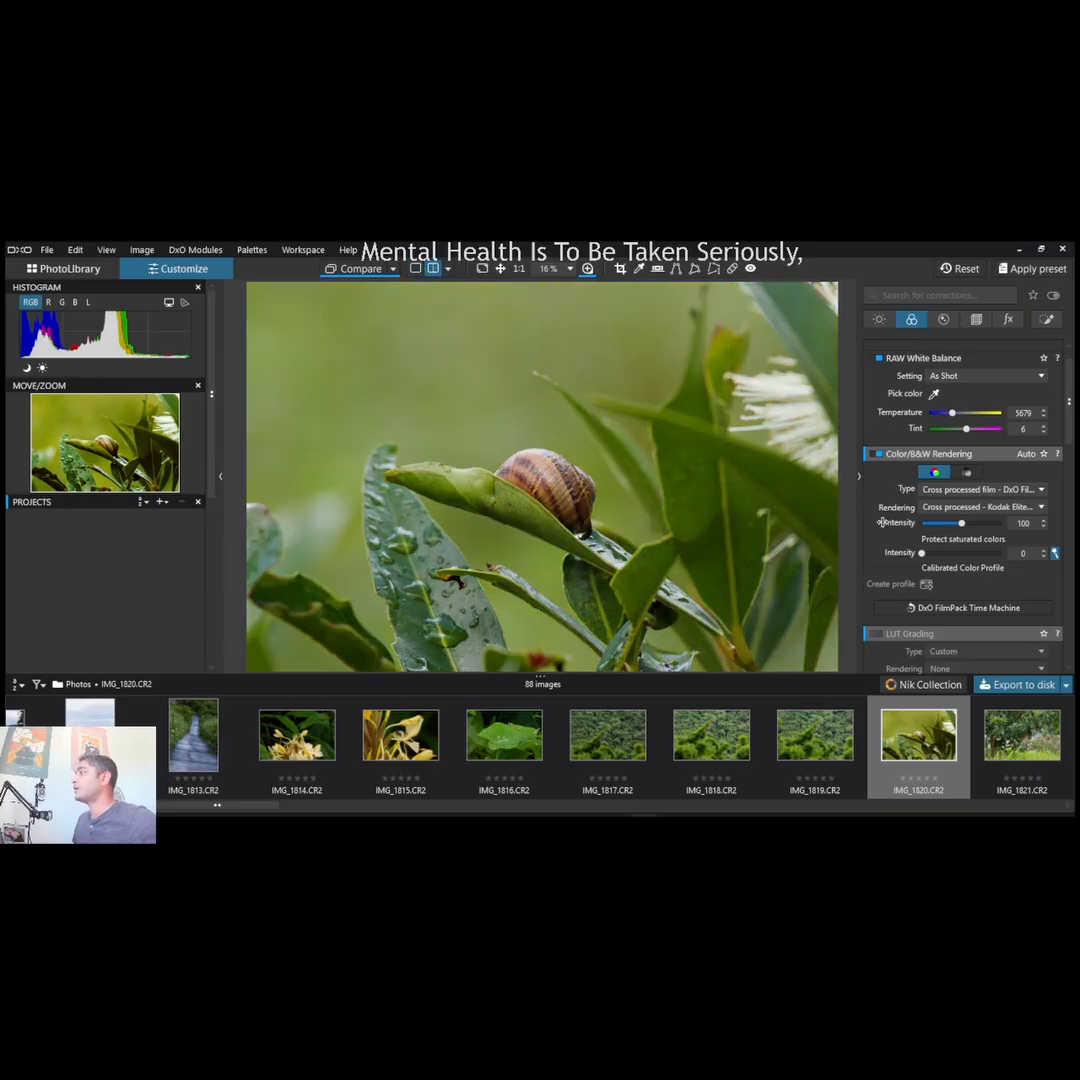
left_click_drag(711, 404, 225, 510)
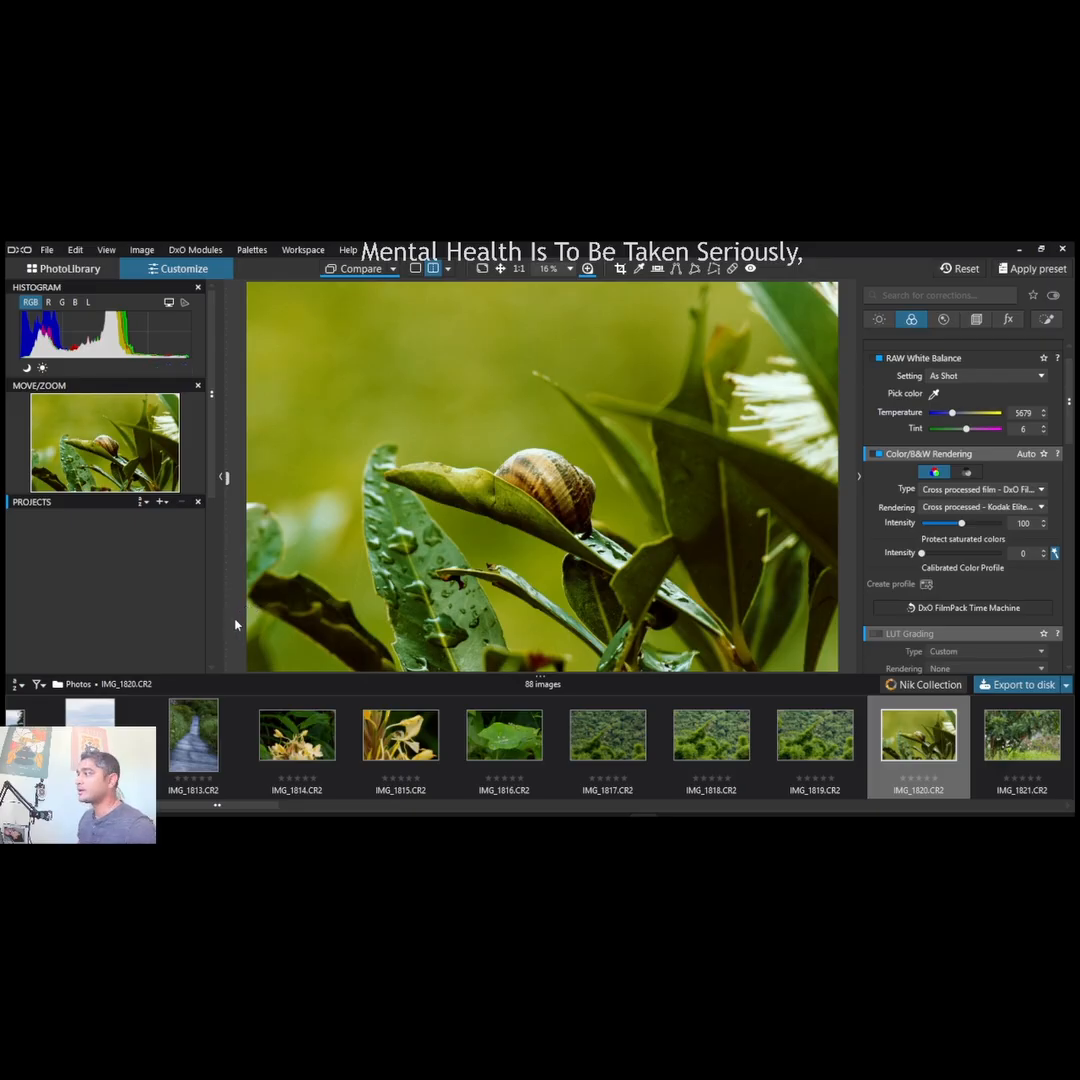
- Examine the wet leaf and the background up close to judge the texture of the cross-processed rendering
scroll(345, 597, "up", 1)
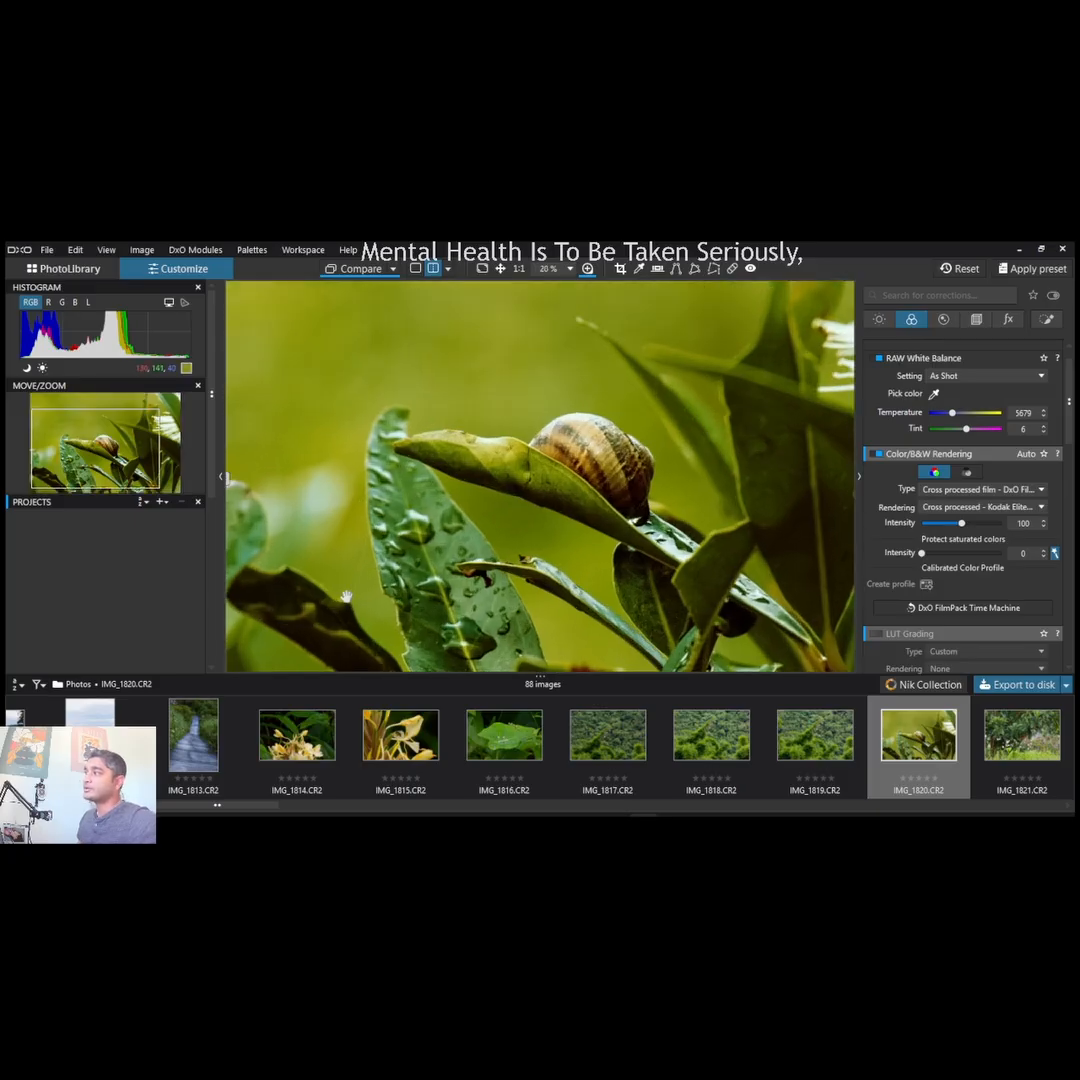
scroll(345, 597, "up", 5)
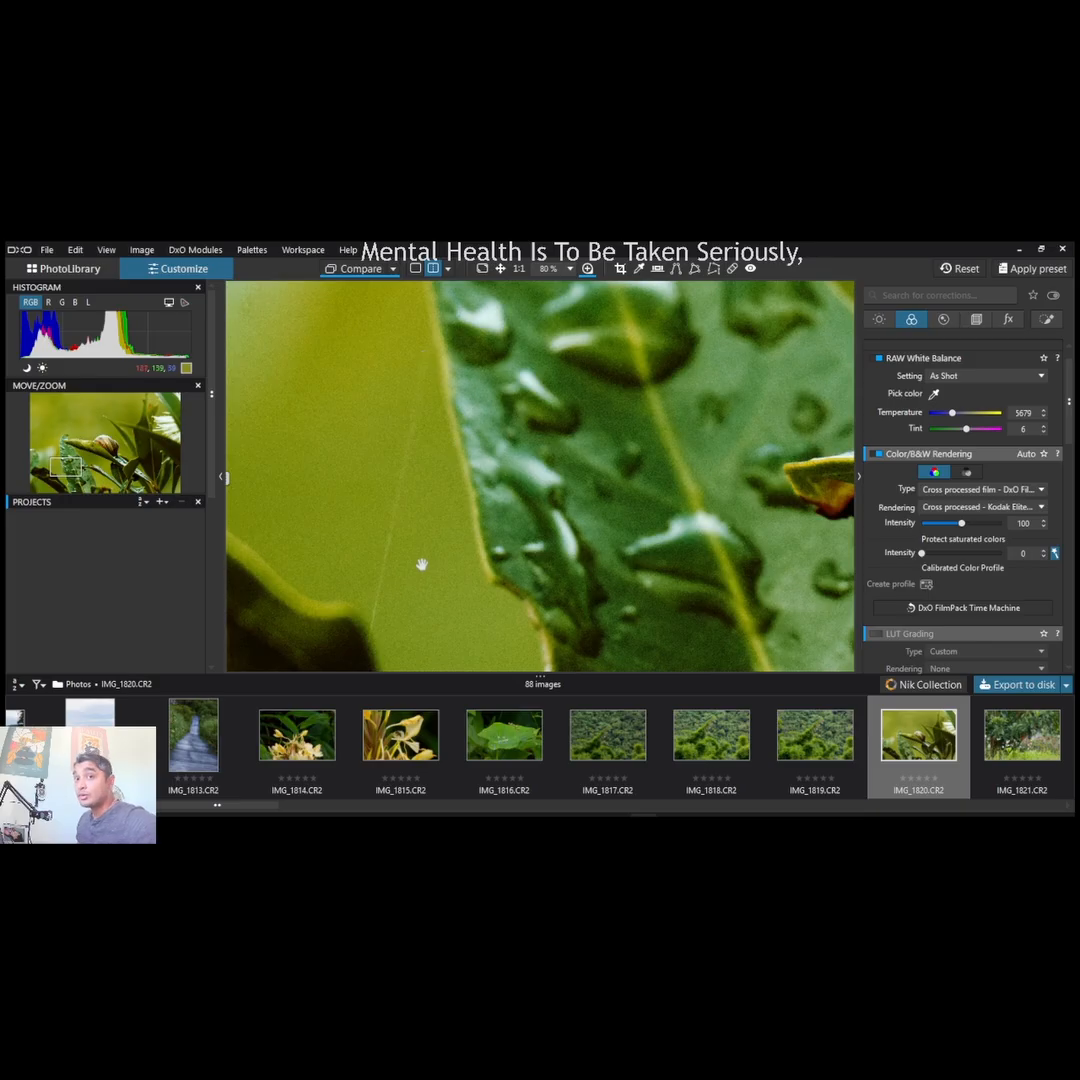
scroll(422, 565, "down", 6)
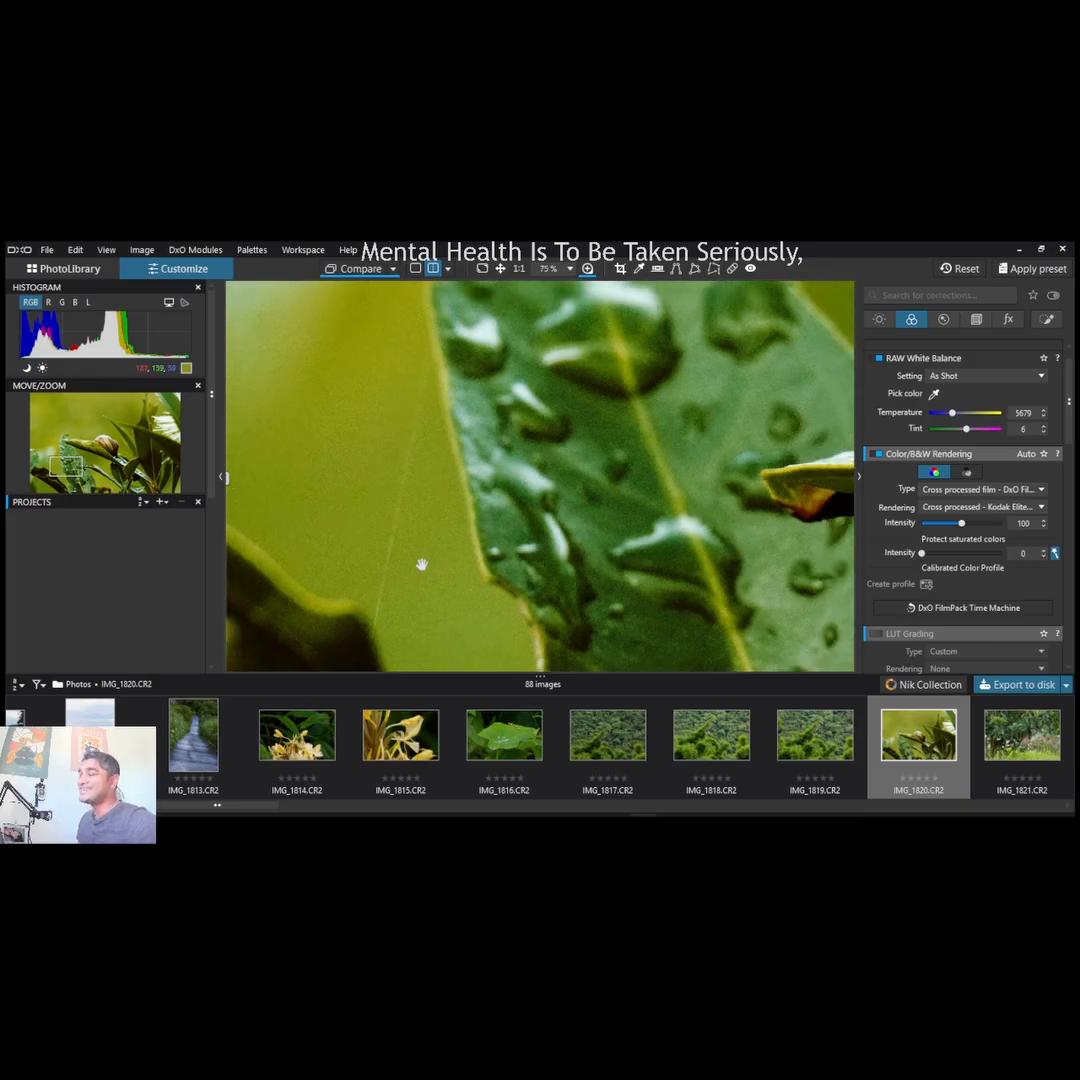
scroll(422, 565, "down", 2)
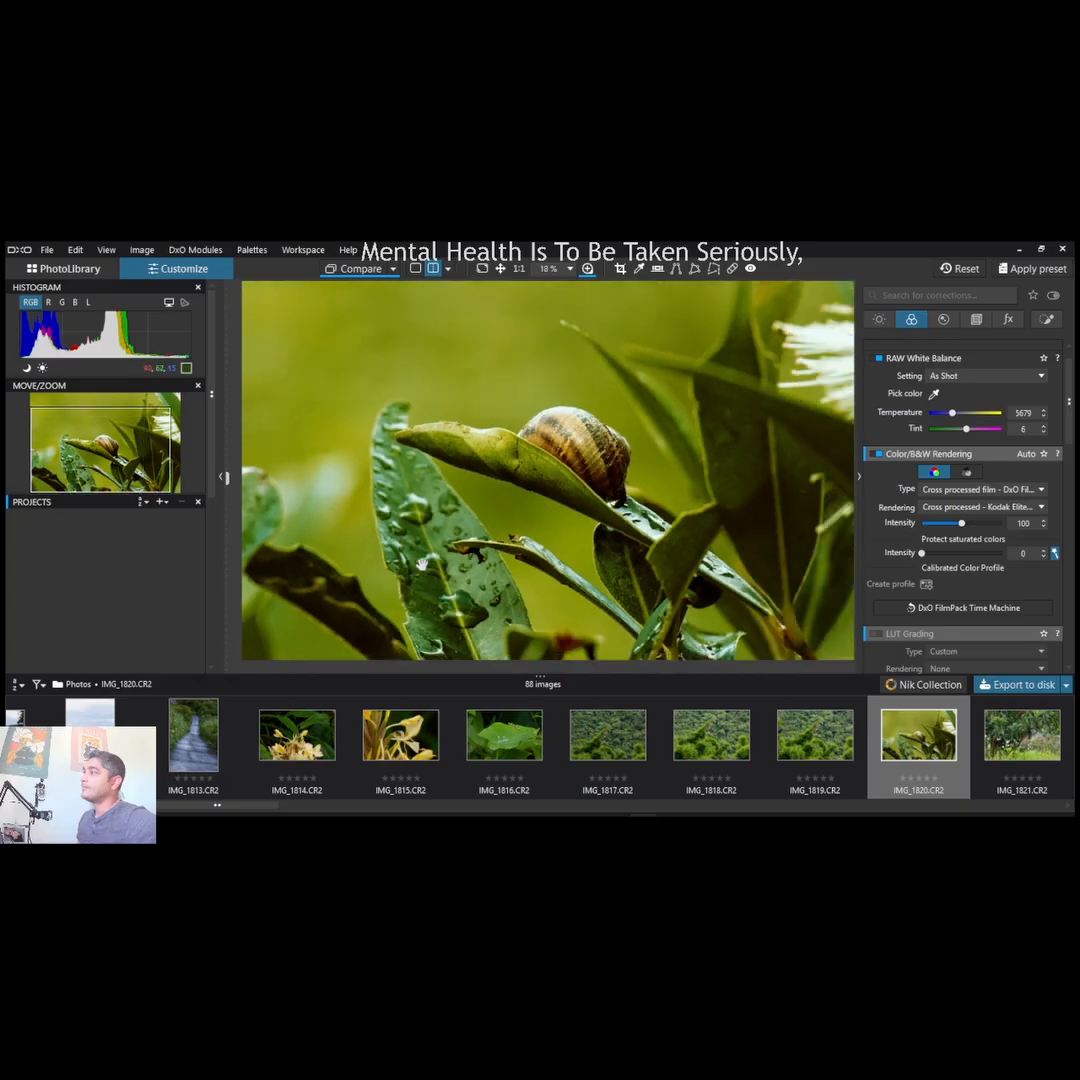
scroll(425, 569, "up", 1)
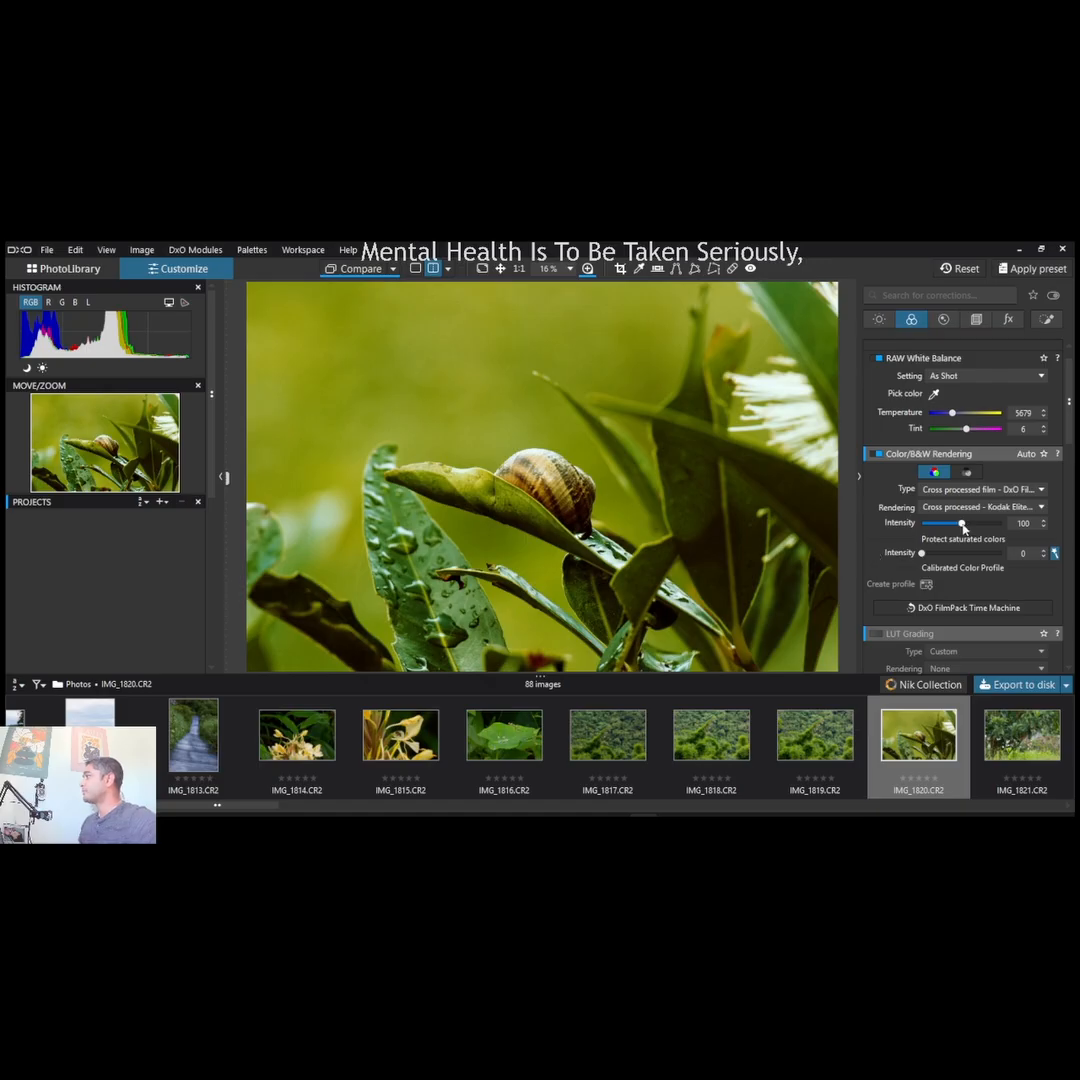
- Test a rendering intensity of 200, settle on 107, and set the Protect saturated colors intensity to 23
left_click_drag(962, 524, 1004, 535)
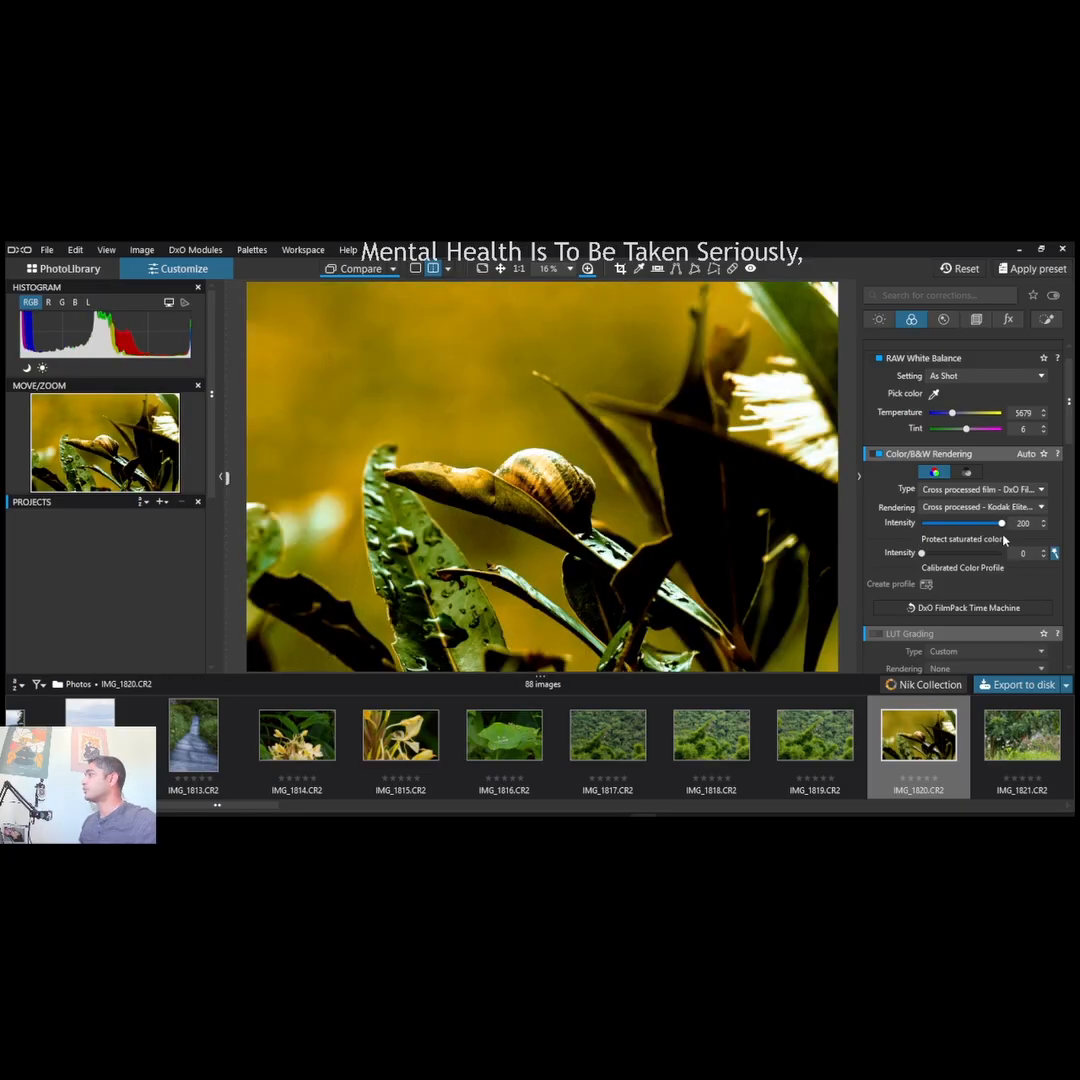
left_click_drag(1004, 535, 1002, 537)
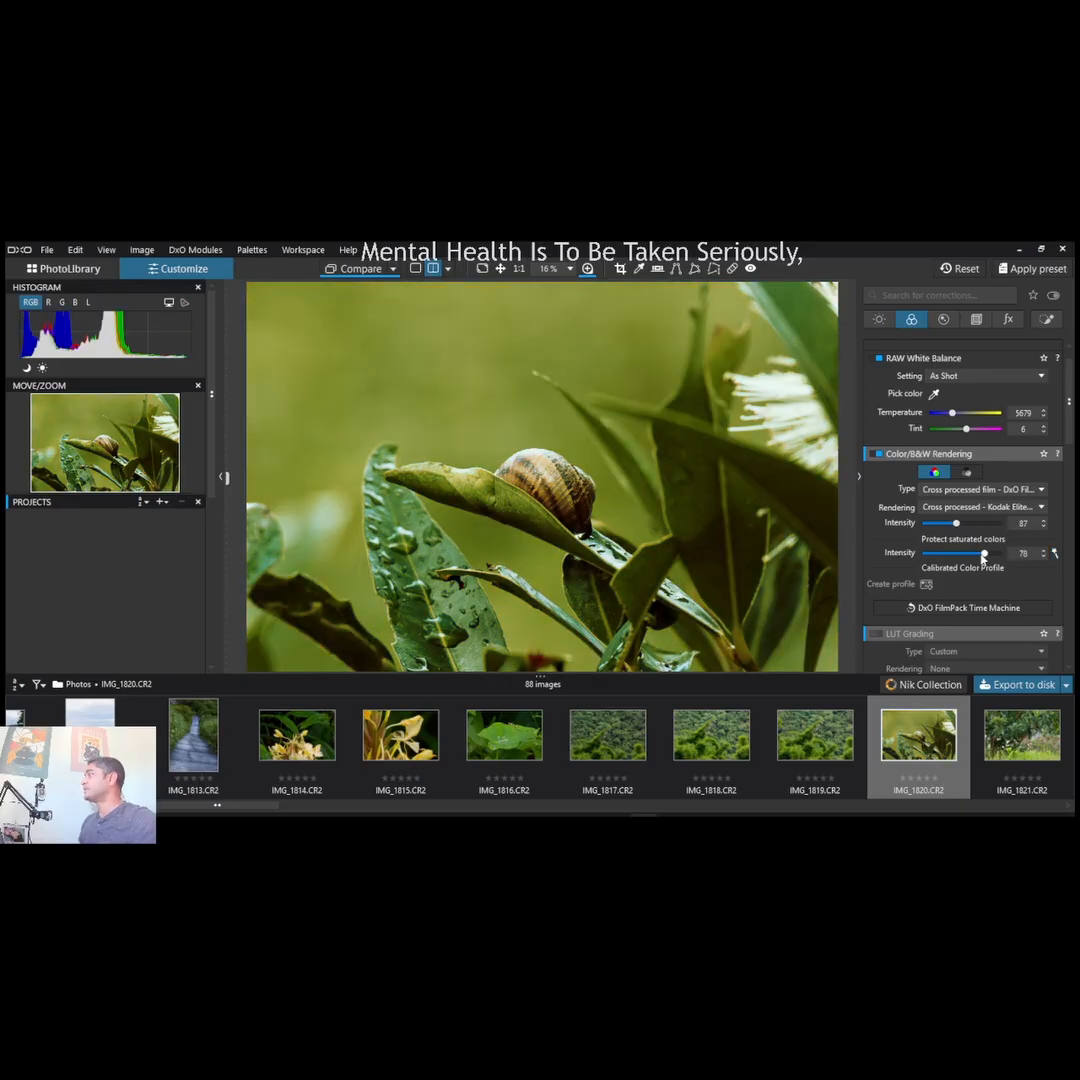
left_click_drag(983, 555, 963, 529)
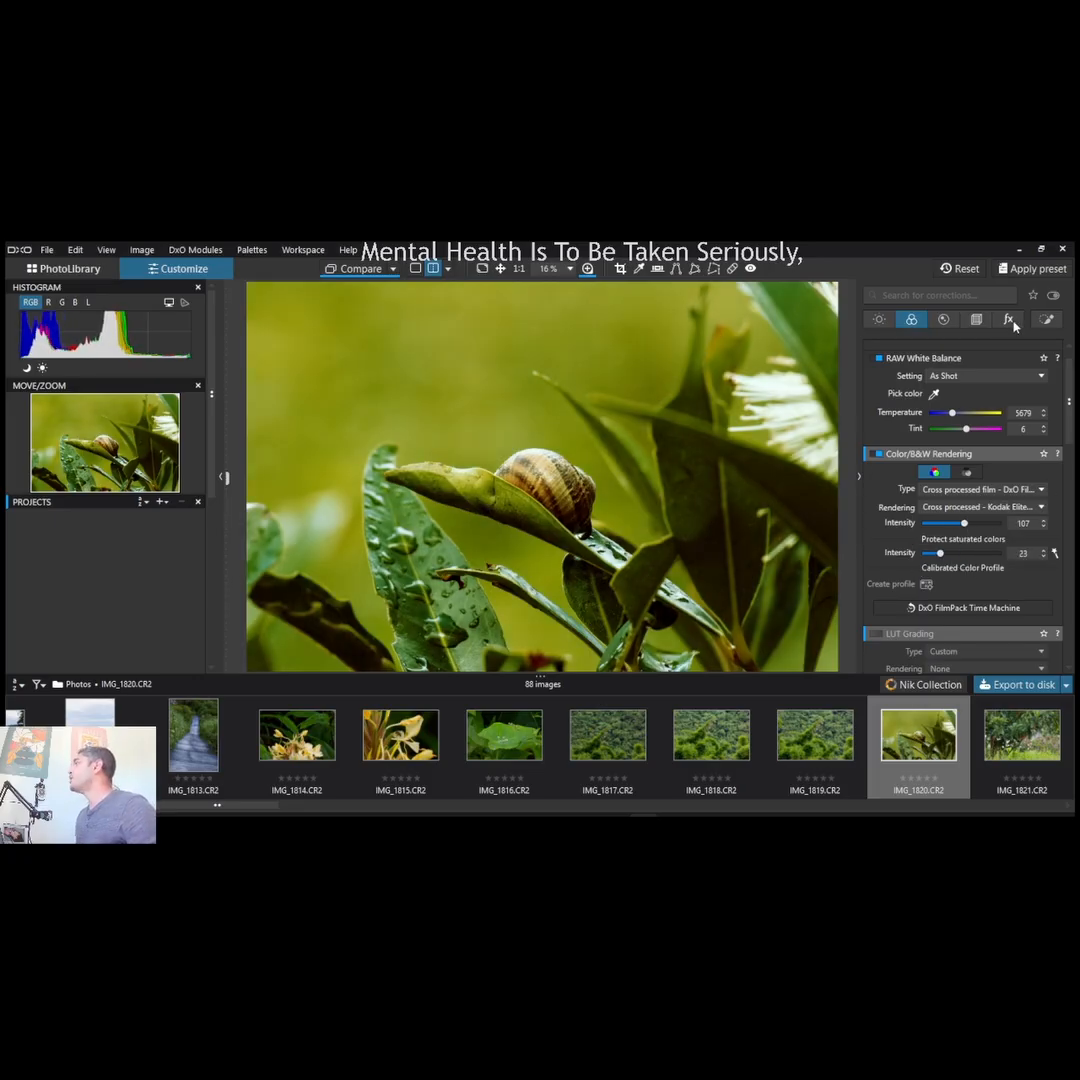
- Review the denoising, lens sharpness and chromatic aberration settings in the detail corrections
left_click(946, 323)
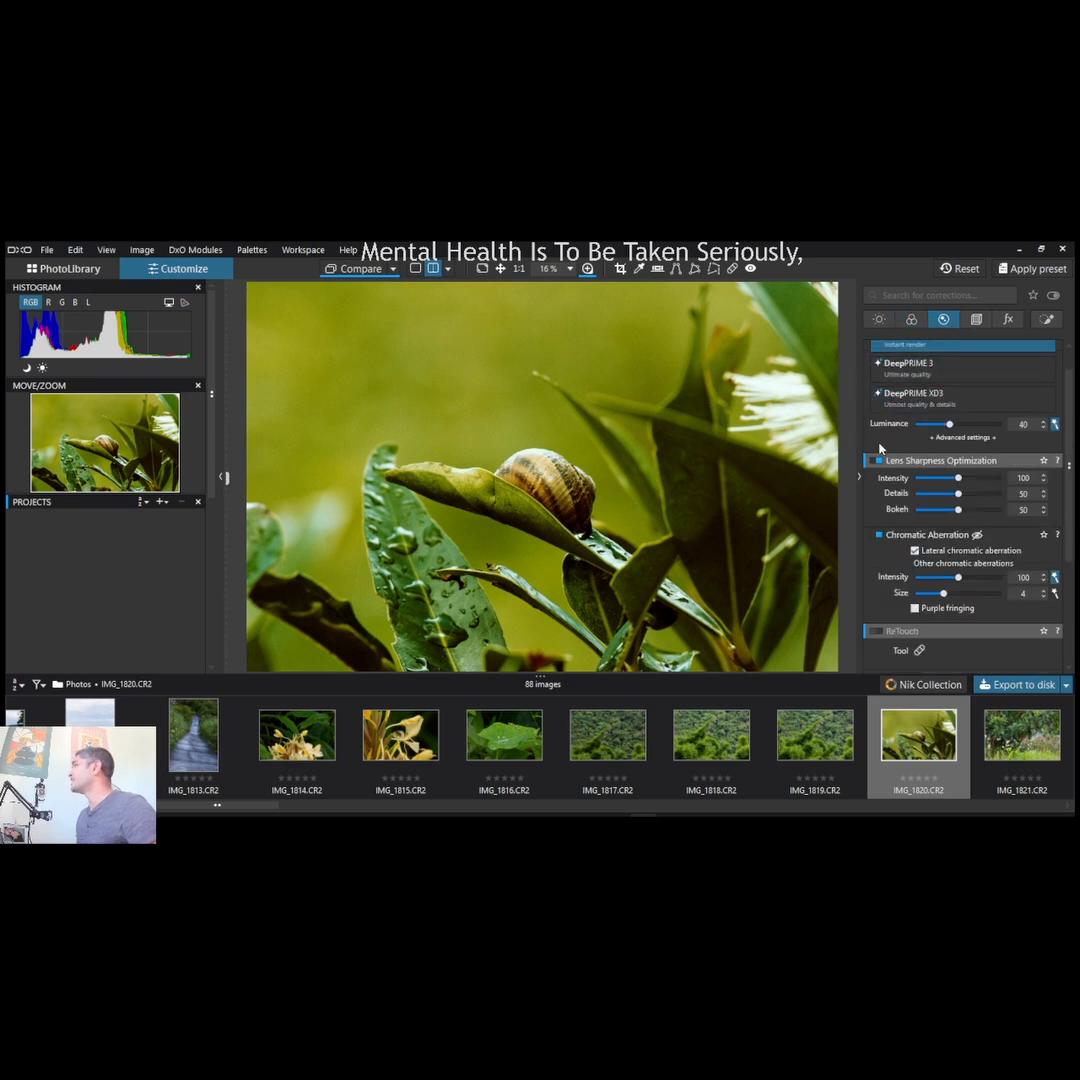
scroll(880, 447, "up", 1)
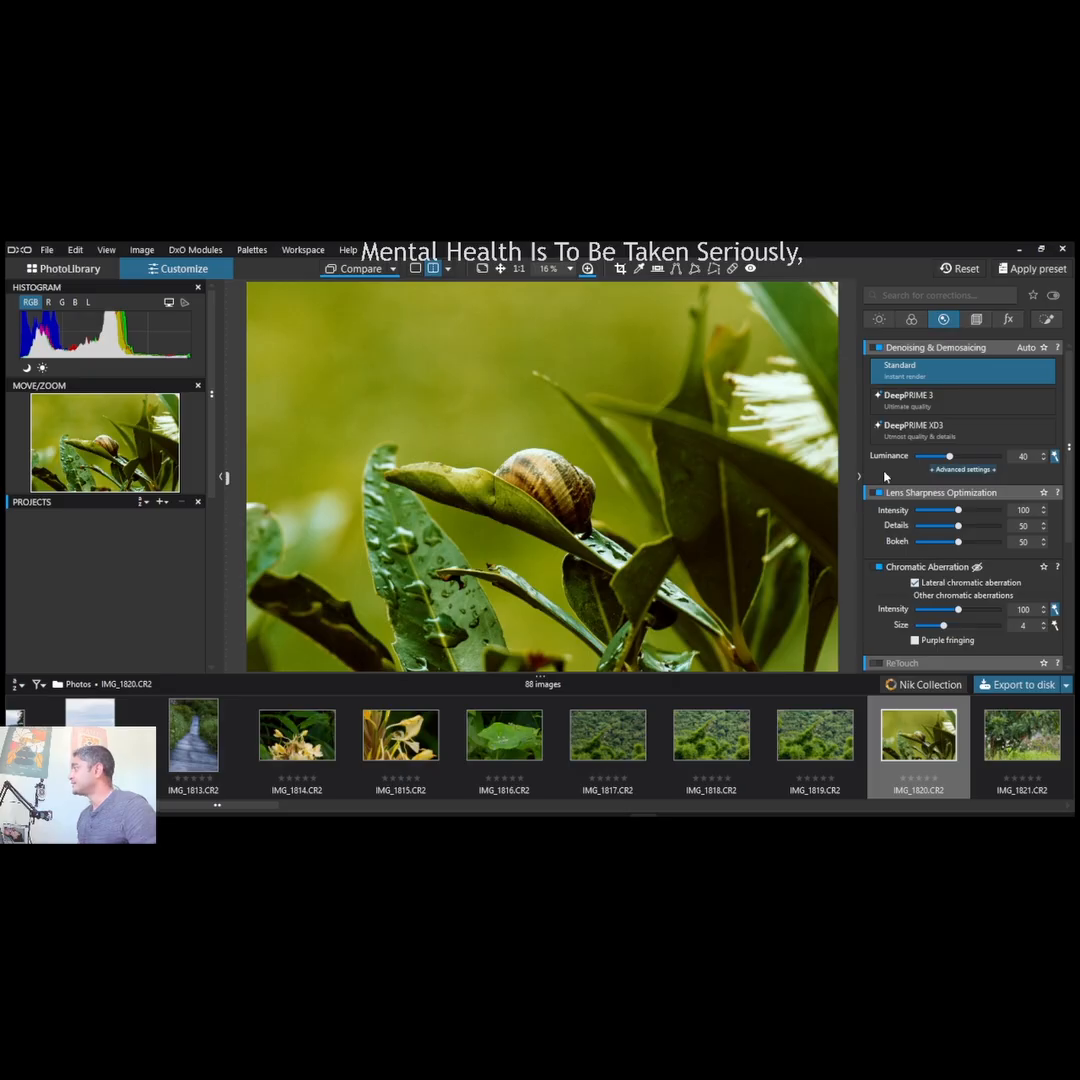
scroll(960, 470, "down", 3)
- Switch the Distortion correction off and on again in the geometry corrections, and enable the Perspective correction
left_click(982, 320)
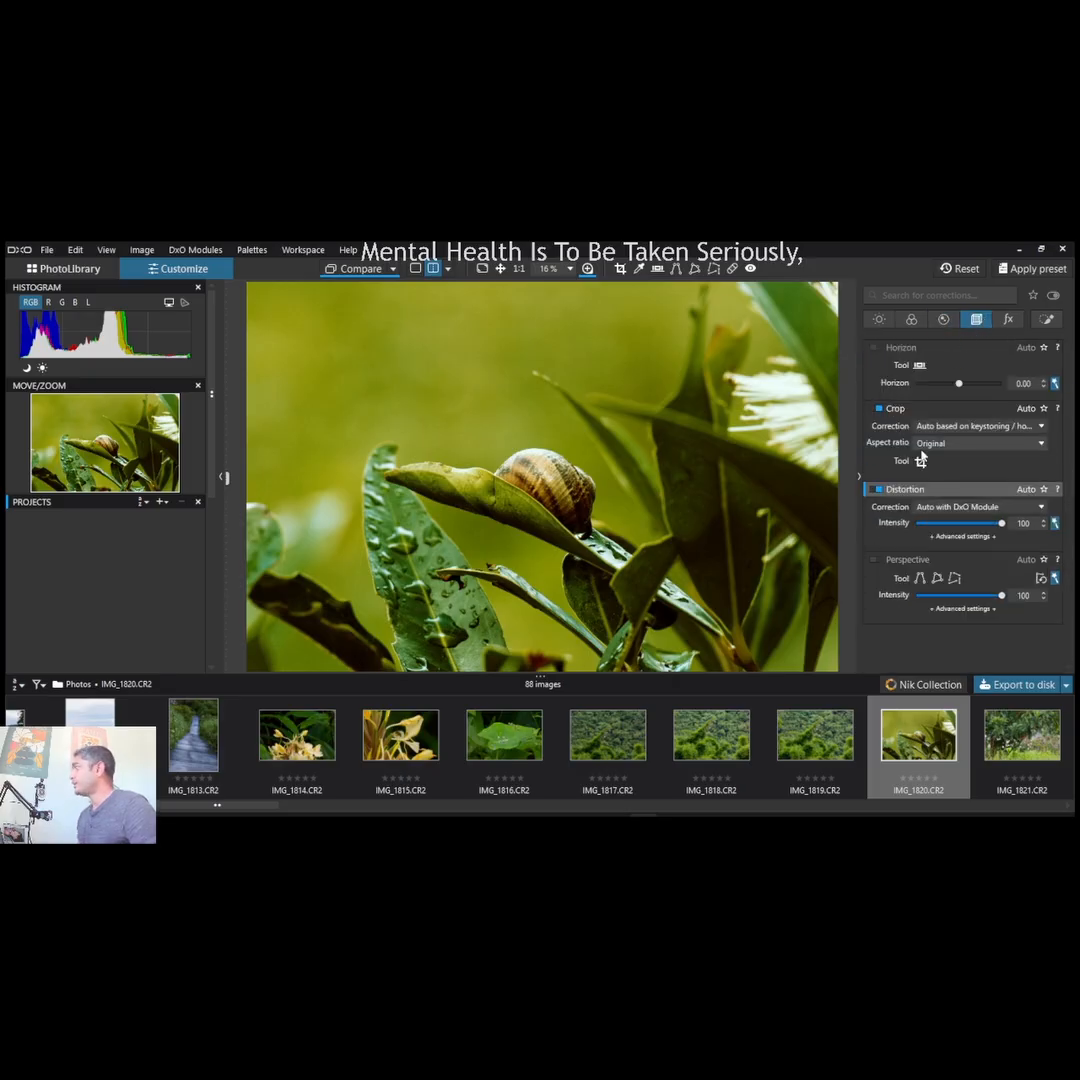
left_click(877, 490)
left_click(877, 490)
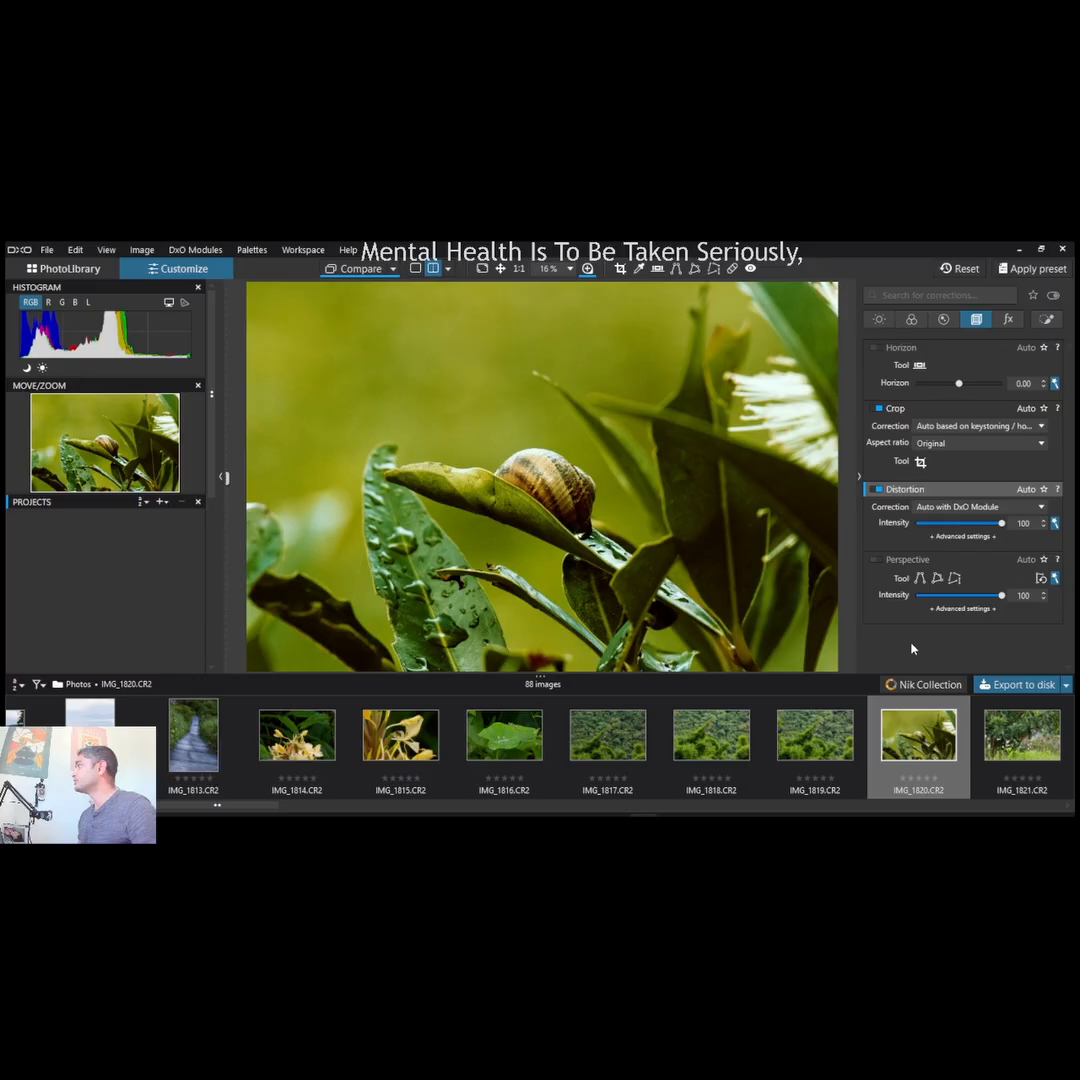
left_click(878, 561)
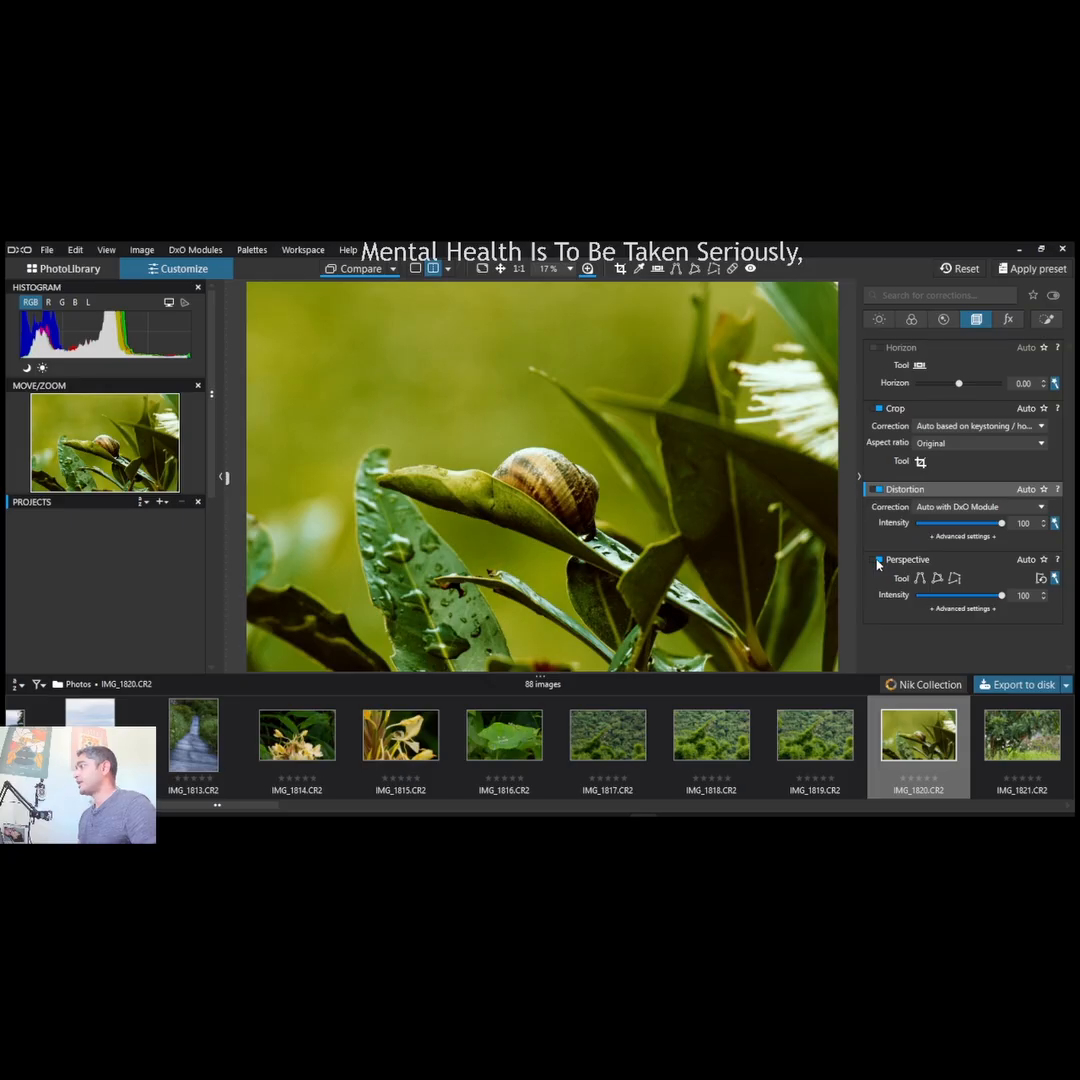
- Start the crop, try the 2 × 1 aspect ratio, and frame the snail with a 1 × 1 crop of about 3632 × 3632 px
left_click(920, 463)
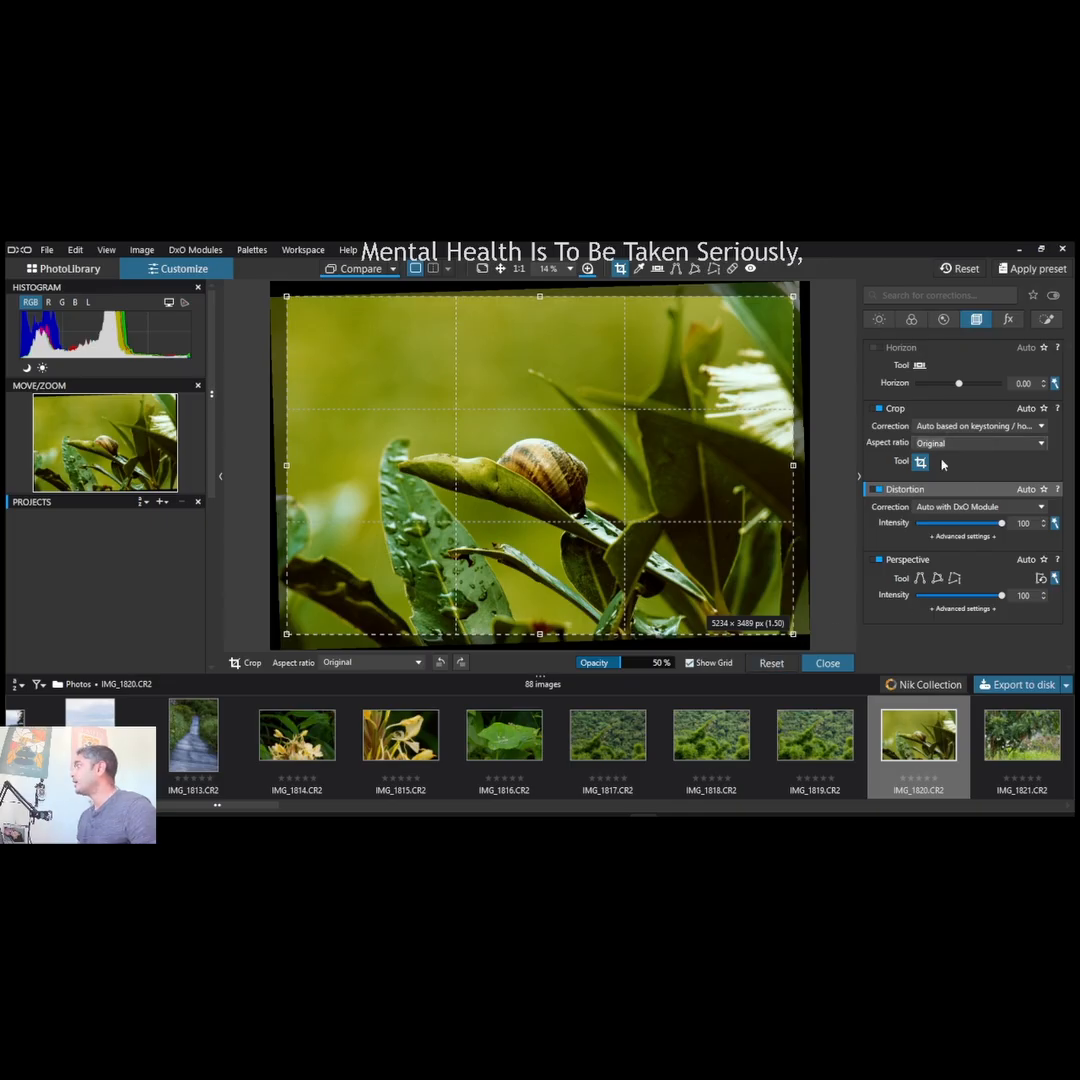
left_click(942, 483)
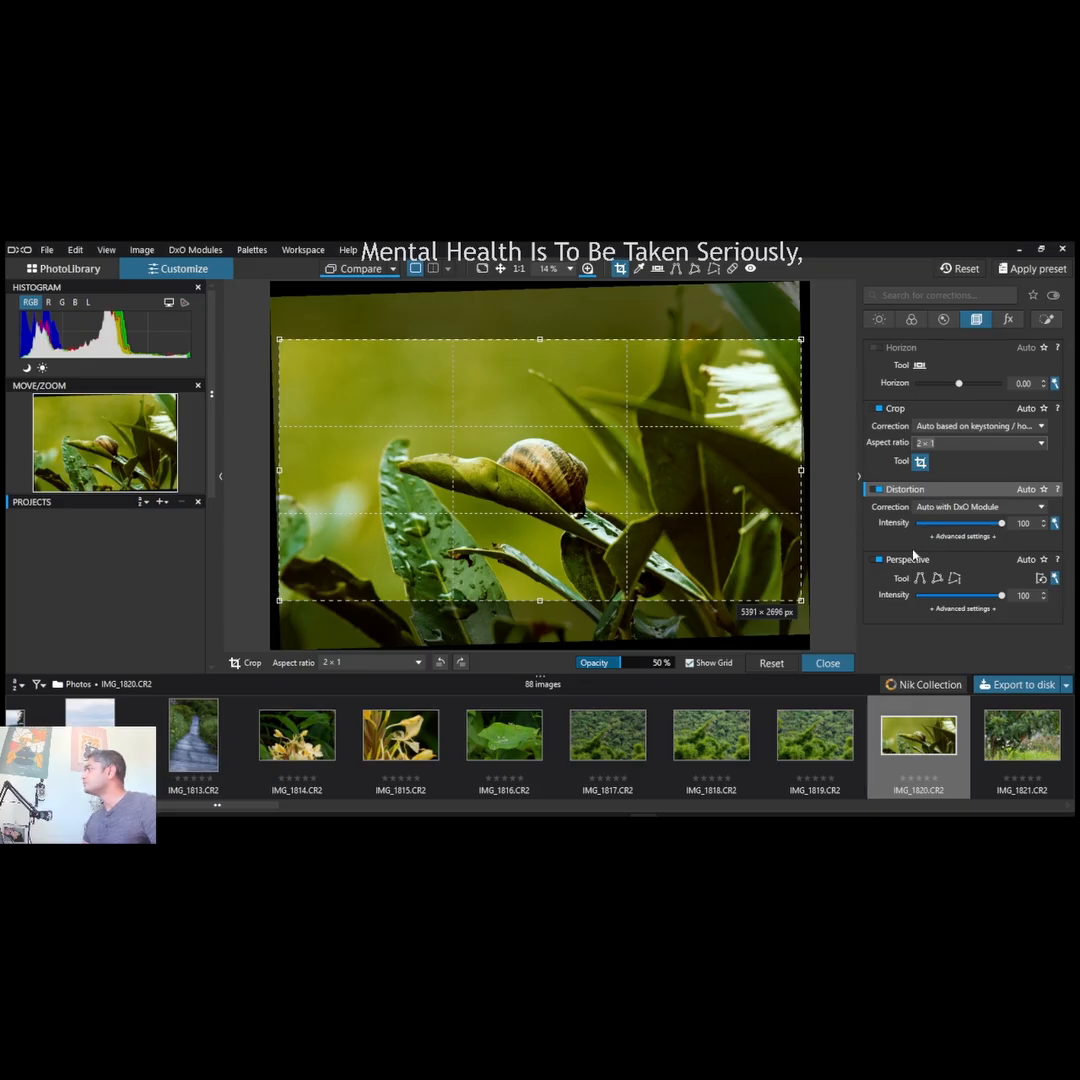
left_click(959, 461)
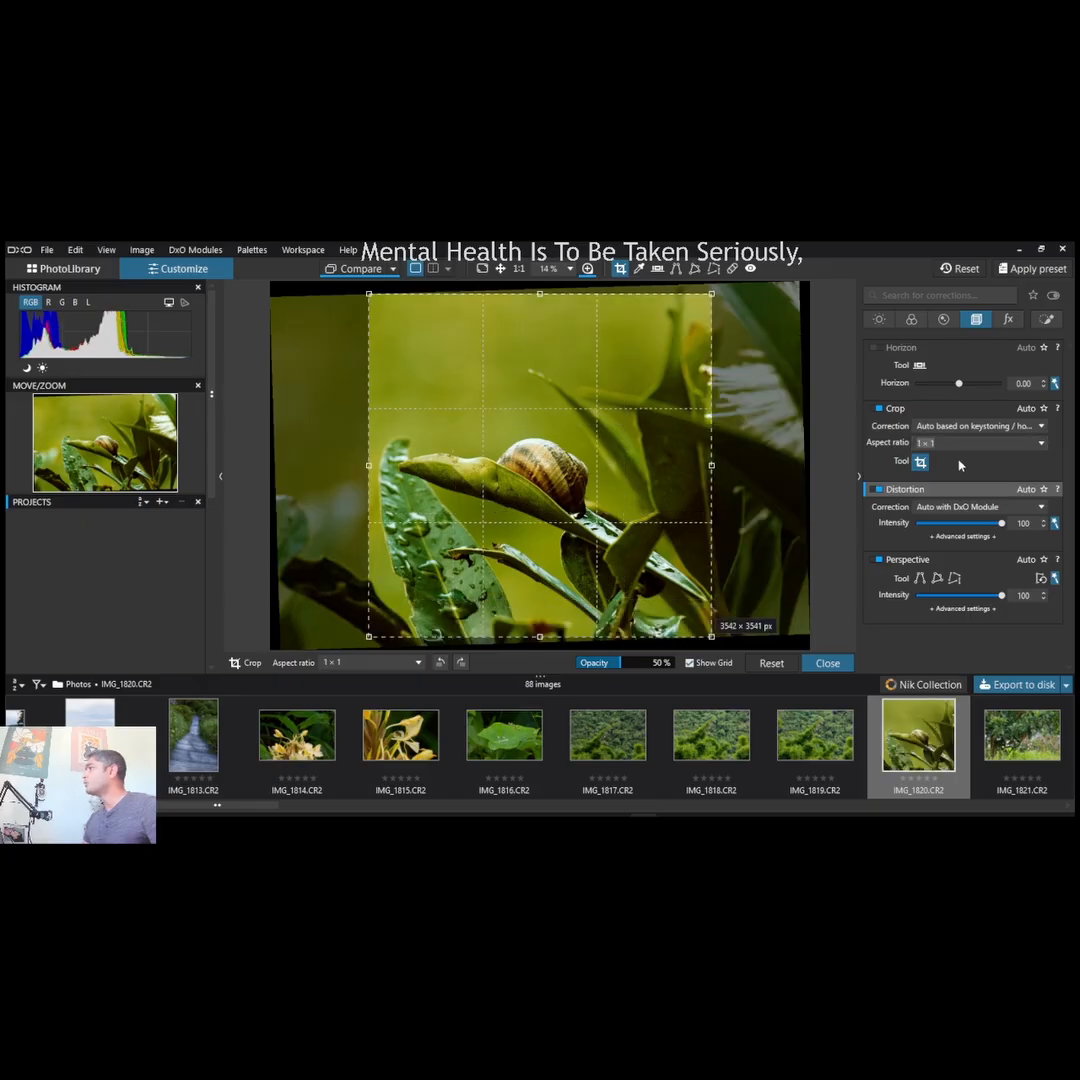
left_click_drag(552, 572, 533, 579)
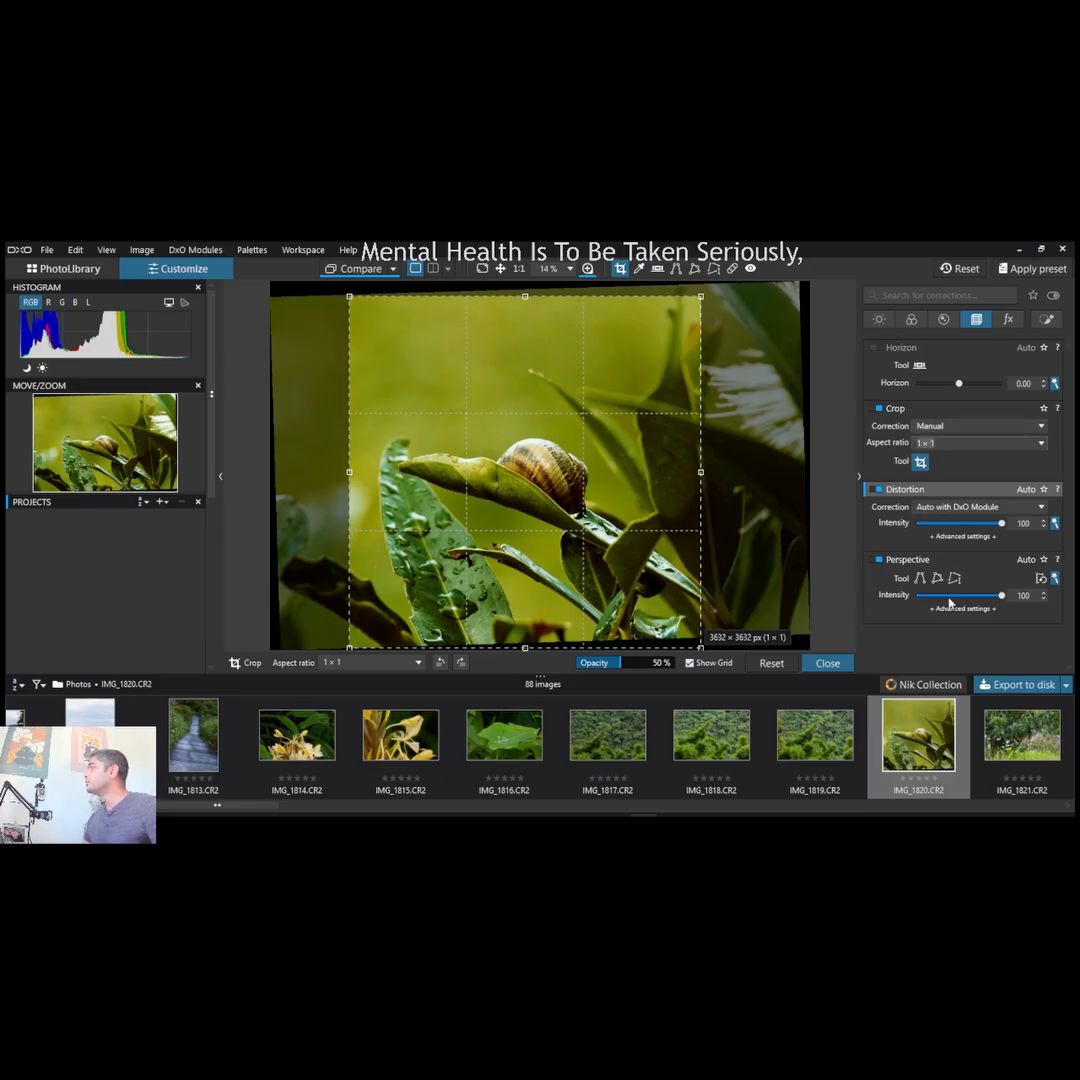
- Make the crop's aspect ratio unconstrained, resize the frame to about 4633 × 3473 px to include the white flower, and finish the crop
left_click(922, 462)
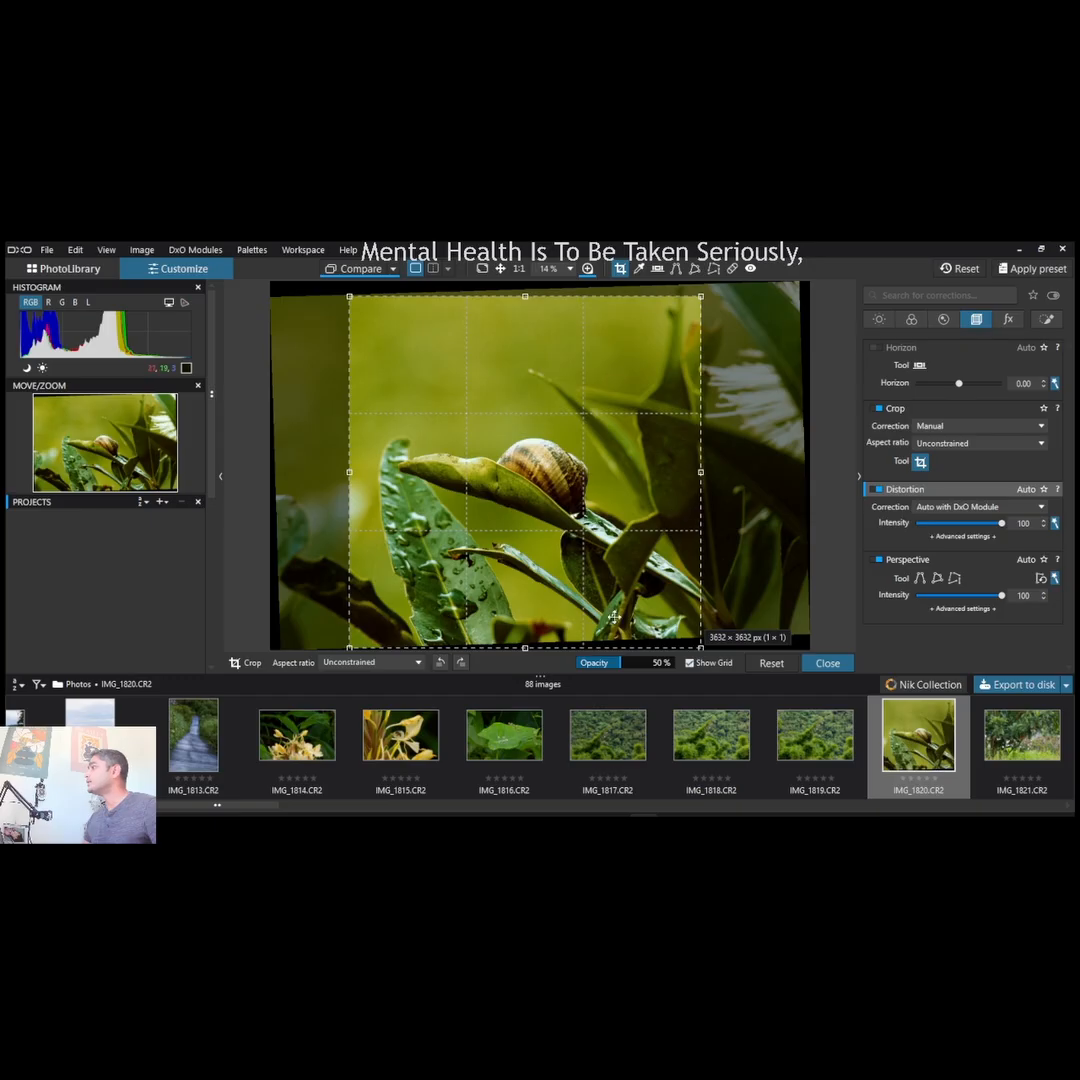
left_click_drag(524, 648, 524, 633)
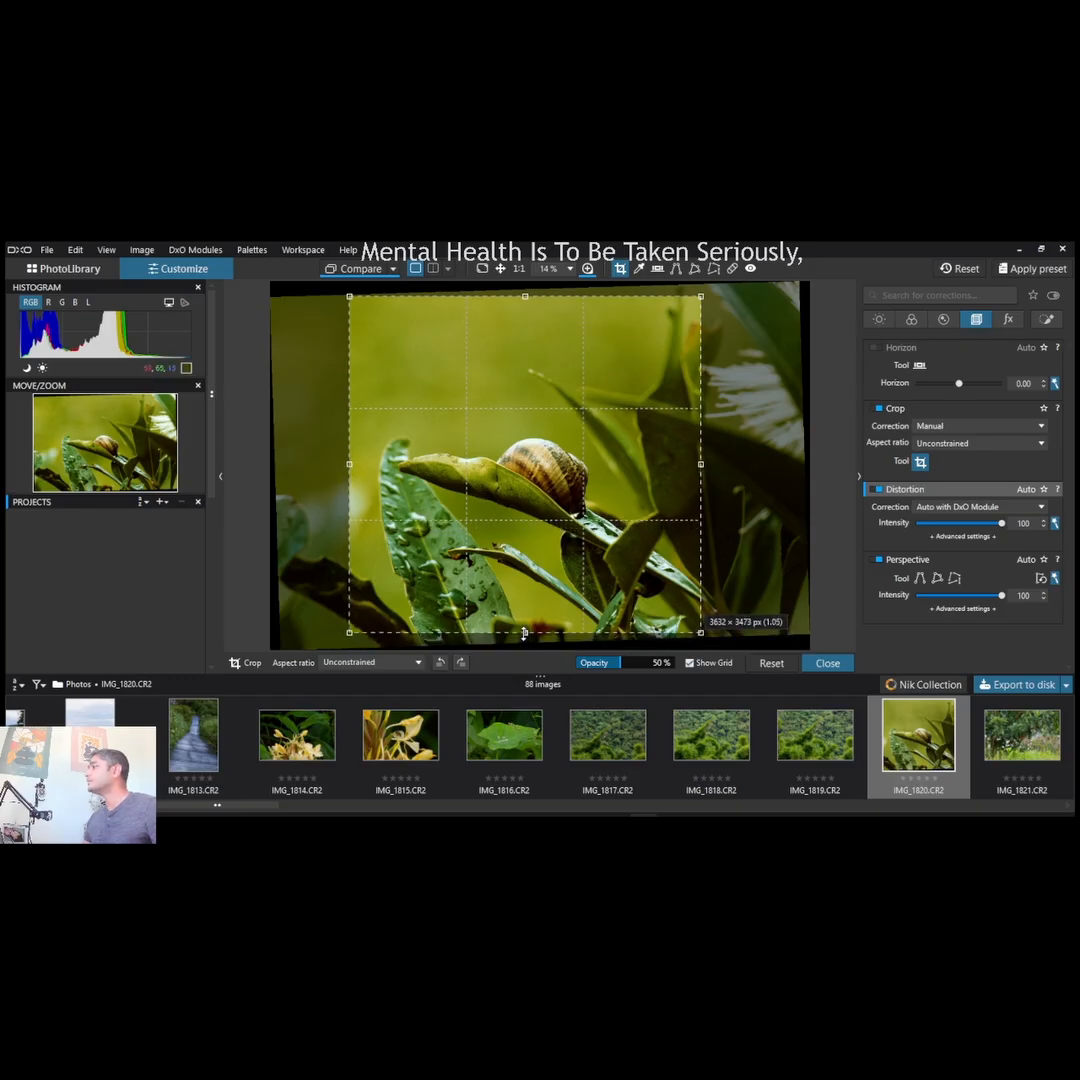
left_click_drag(701, 464, 794, 472)
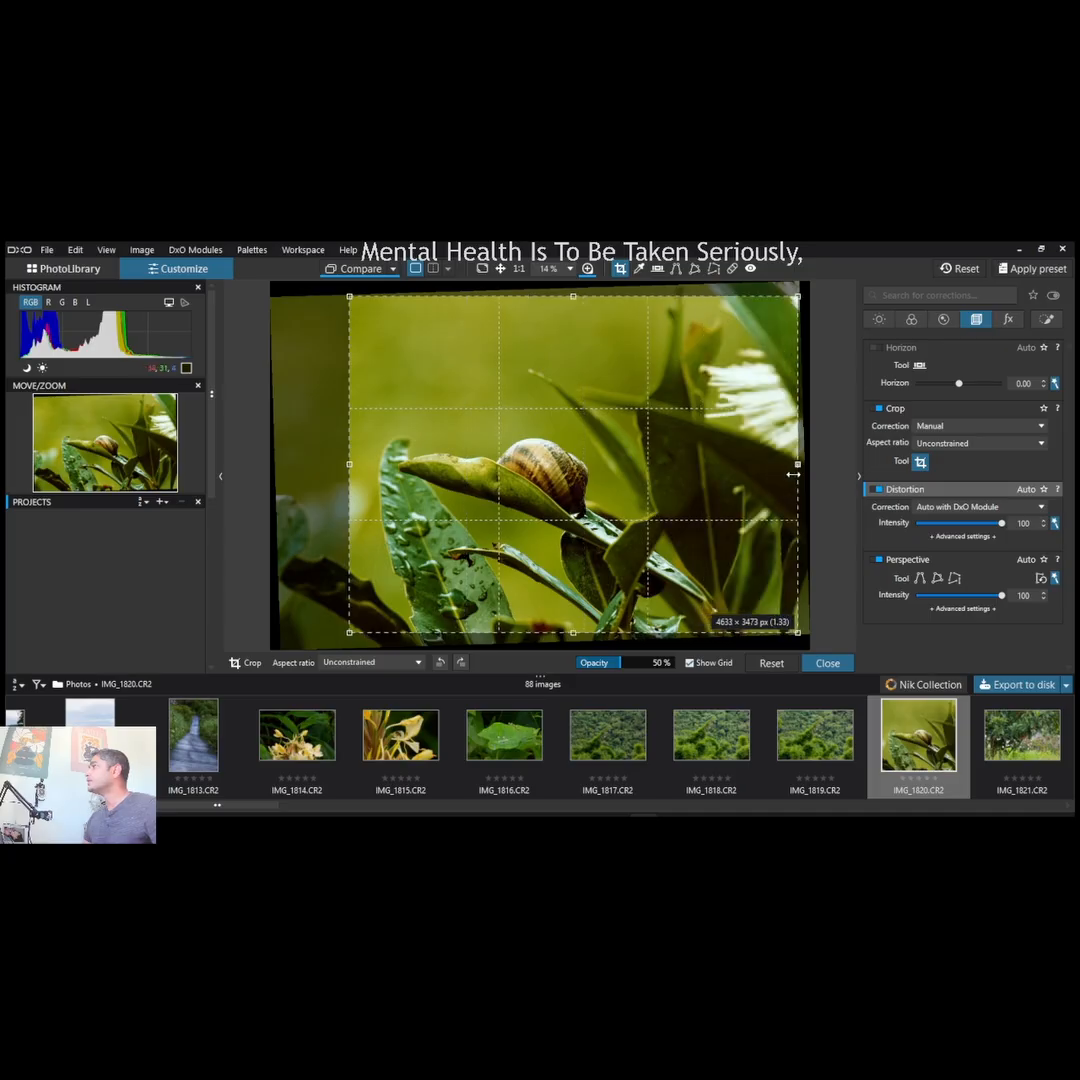
left_click(831, 665)
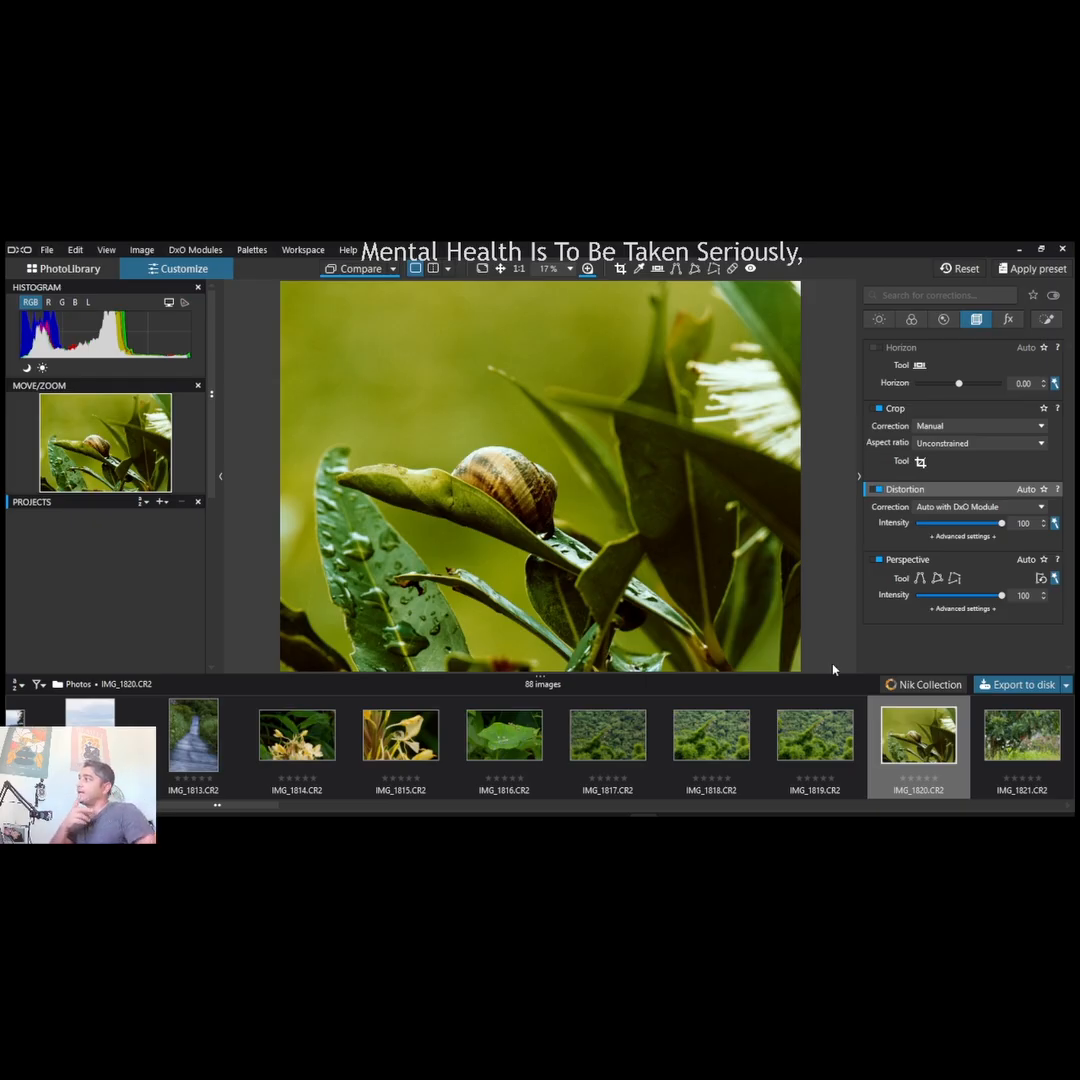
- Add a local-adjustment control point on the white flower and resize and reposition its circle to cover the whole bloom
left_click(1004, 321)
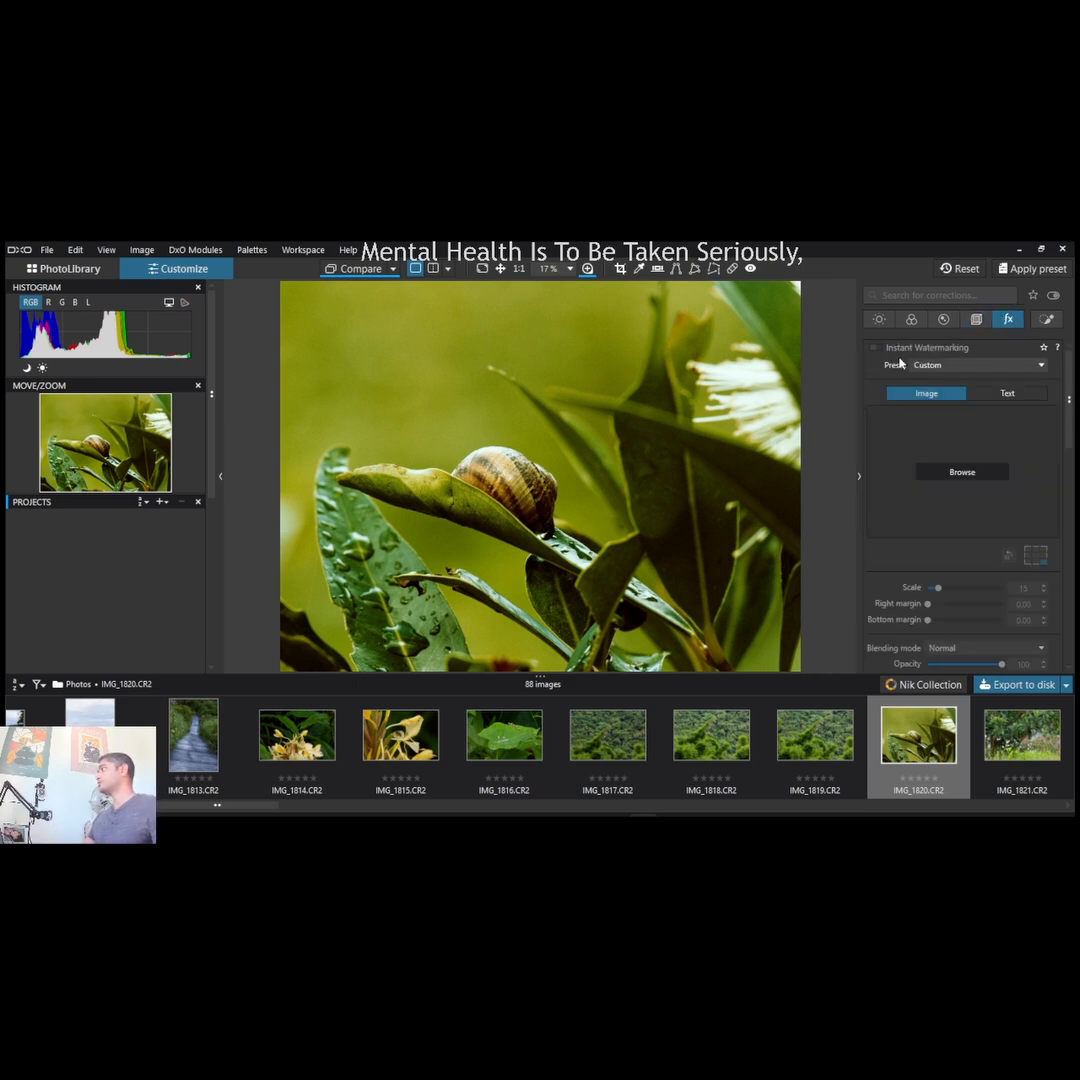
left_click(1052, 321)
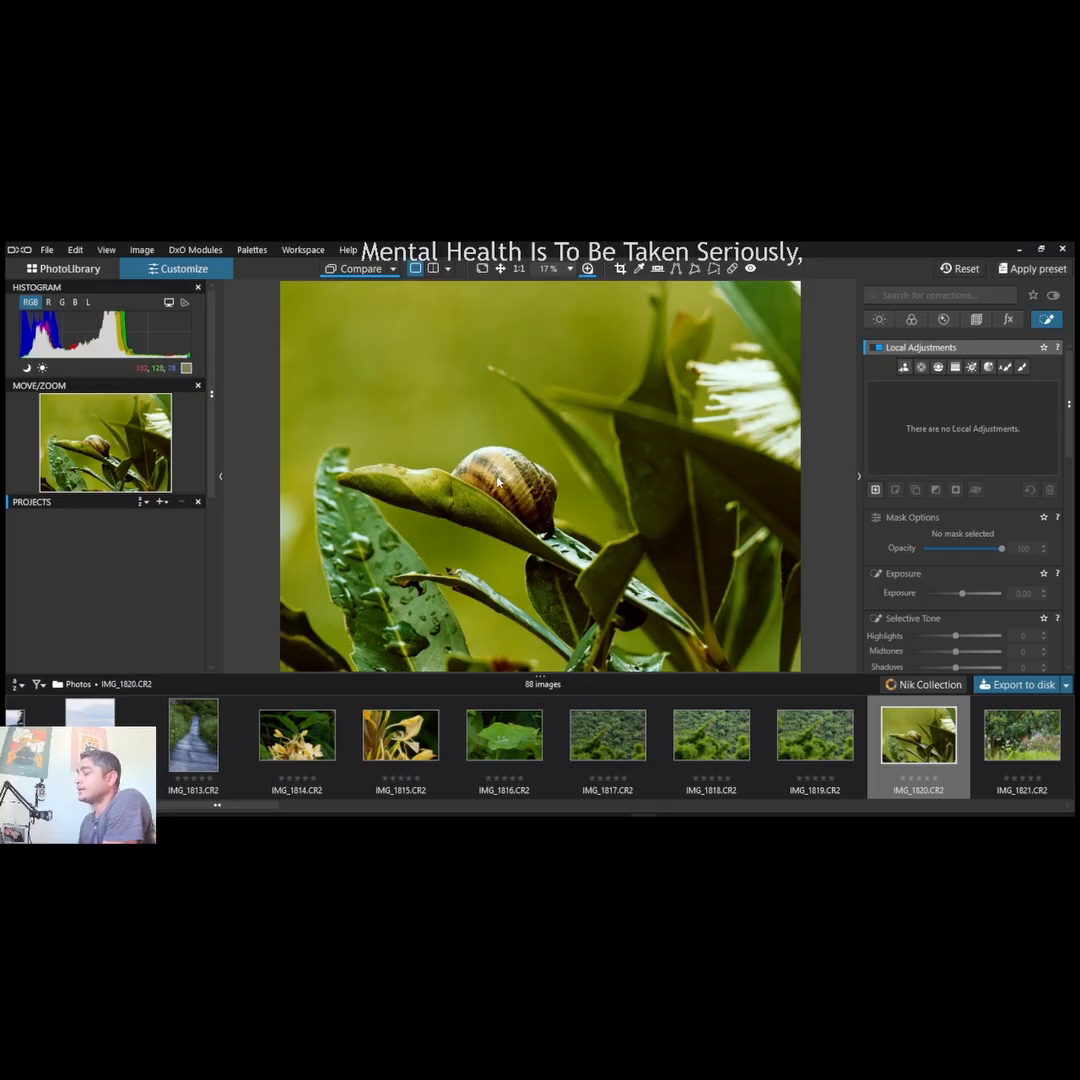
left_click(919, 367)
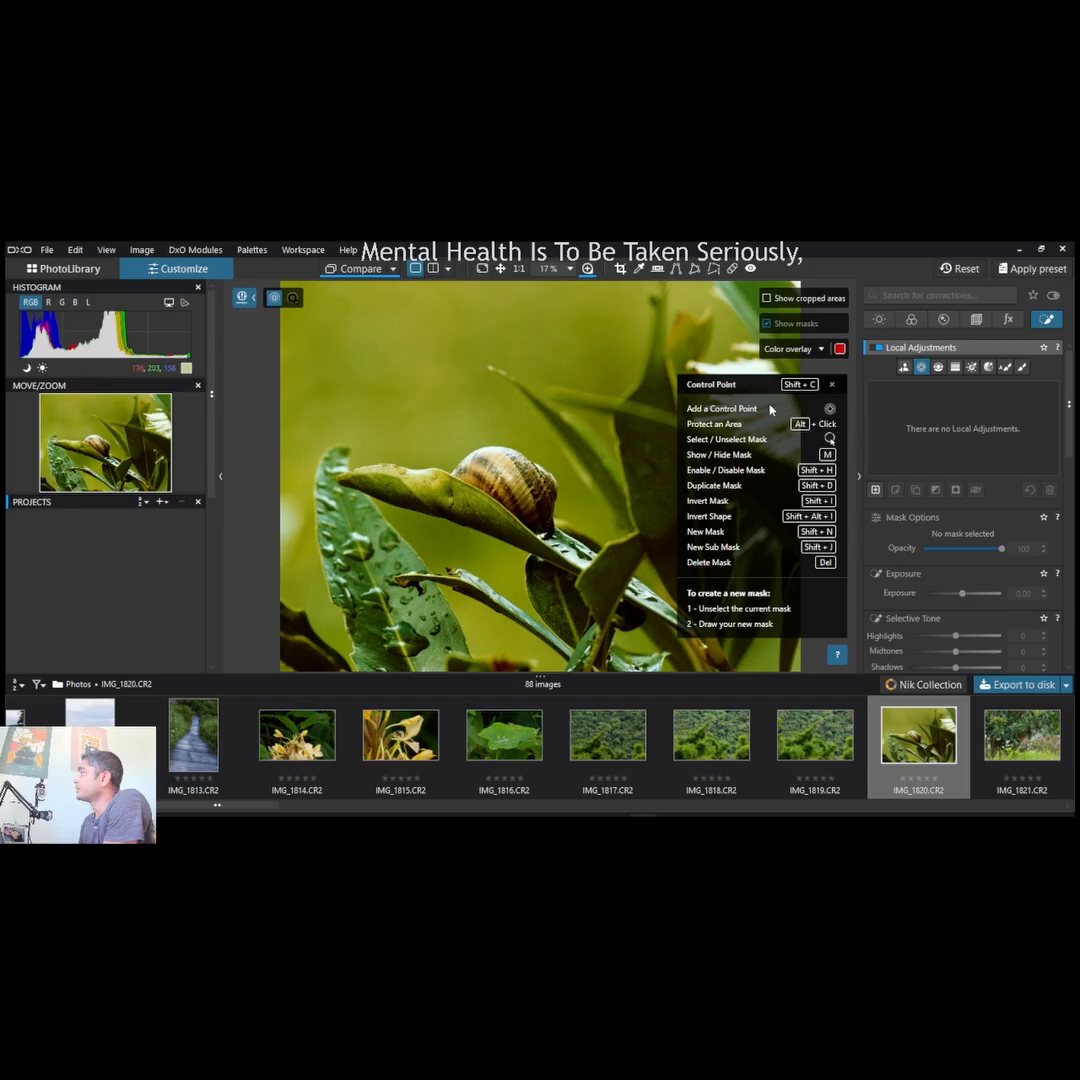
left_click(752, 366)
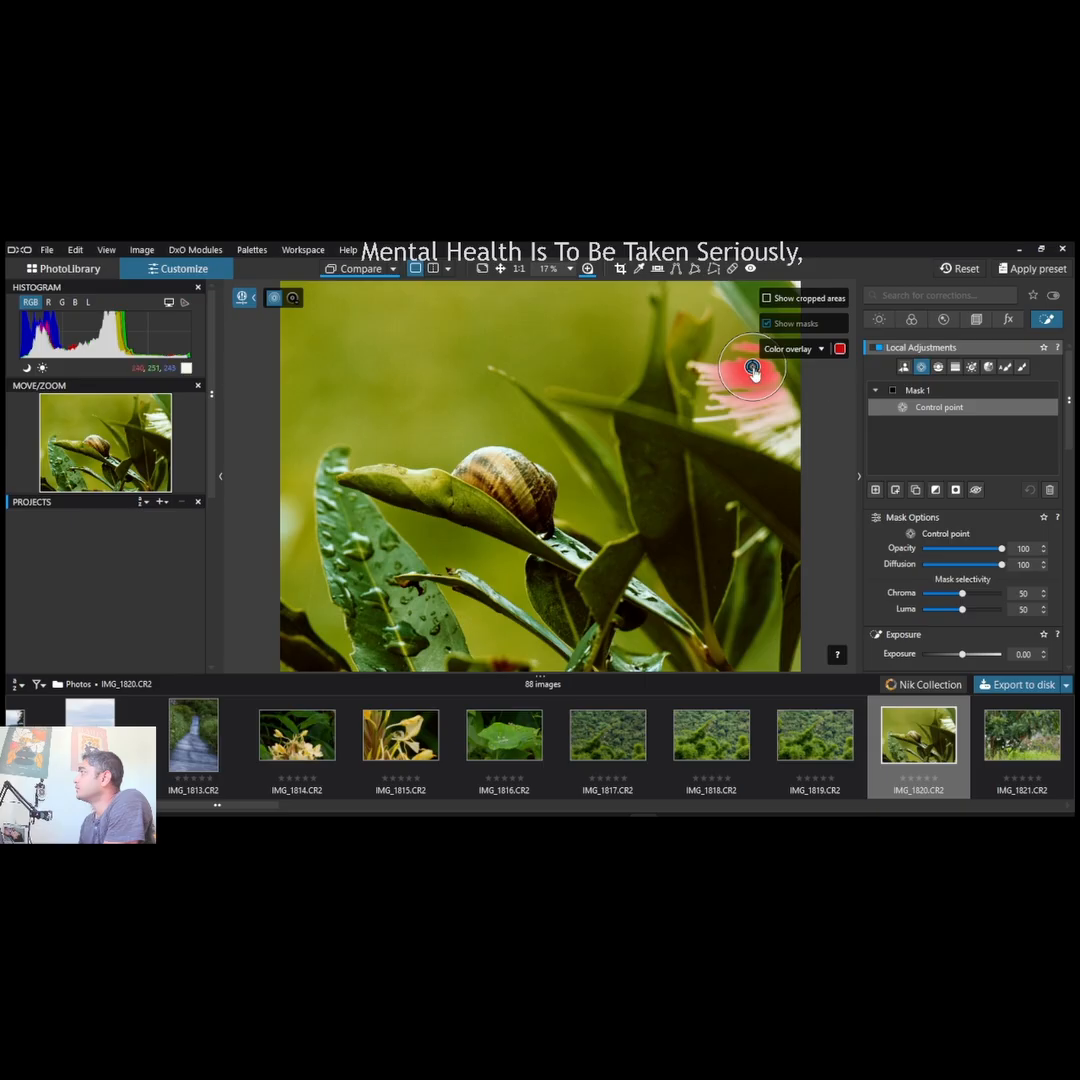
left_click_drag(752, 366, 811, 401)
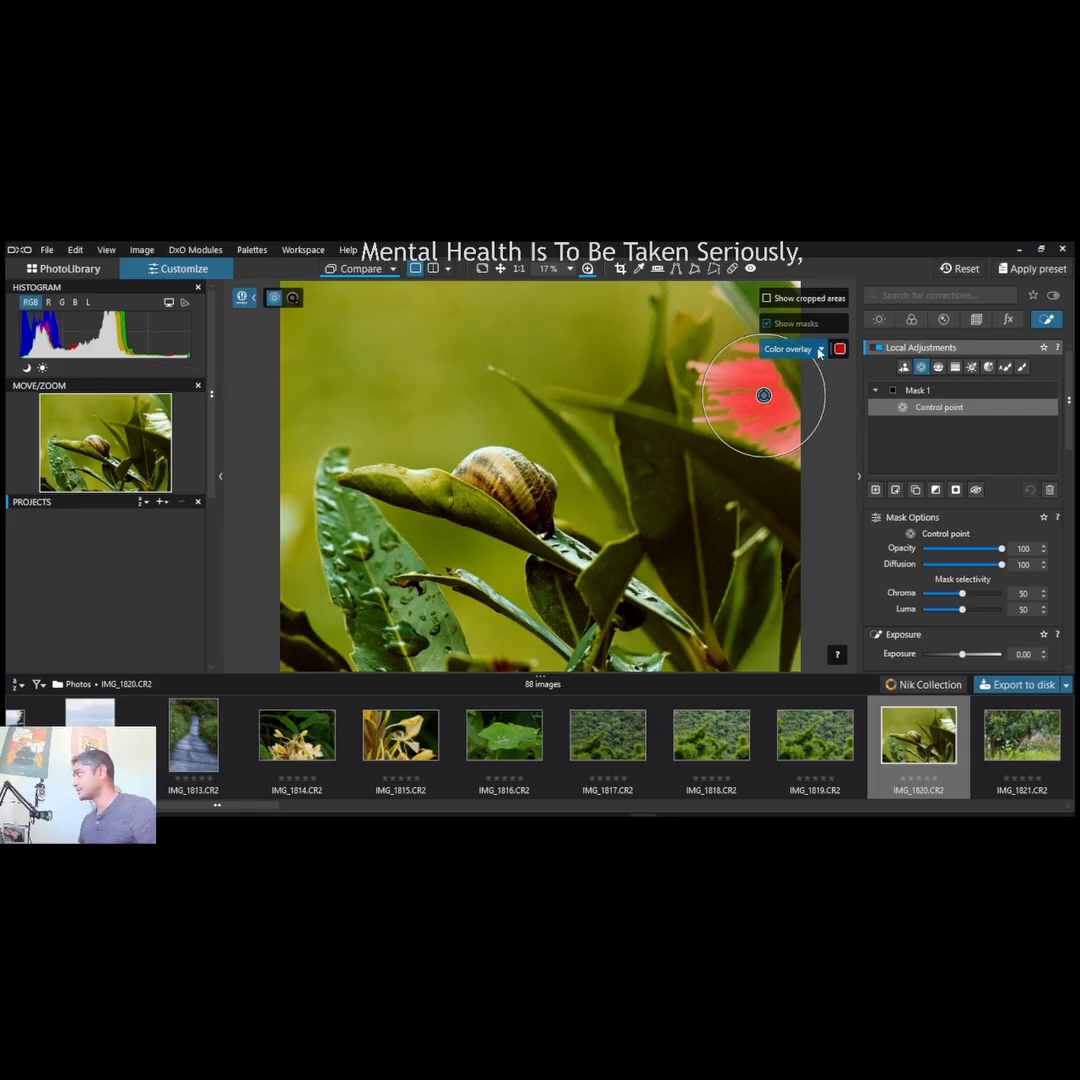
left_click(790, 386)
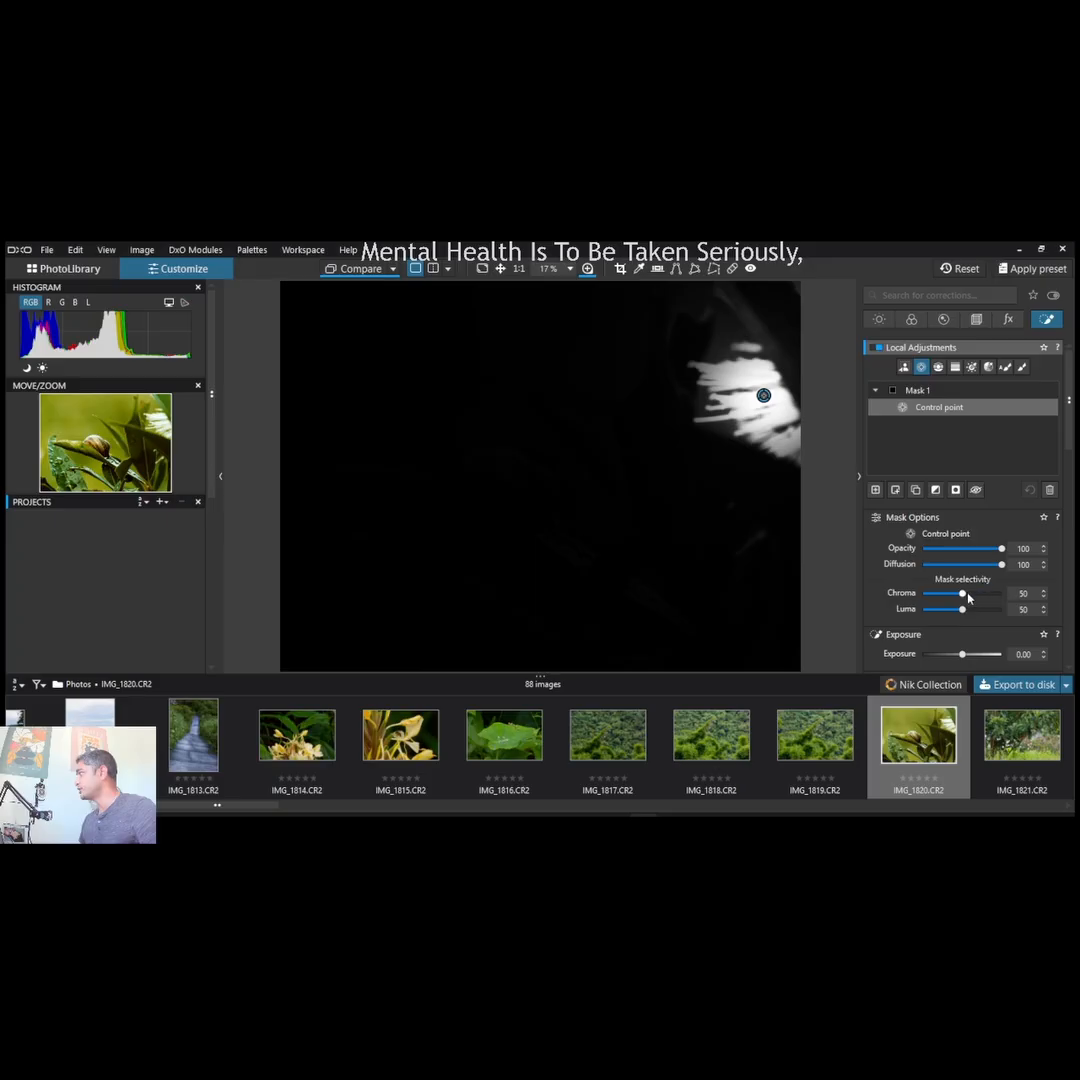
- Set the flower control point's Luma selectivity to 58, its Midtones to -14, and slightly lower its Highlights
mouse_move(963, 610)
left_mouse_down()
mouse_move(948, 612)
mouse_move(968, 624)
left_mouse_up()
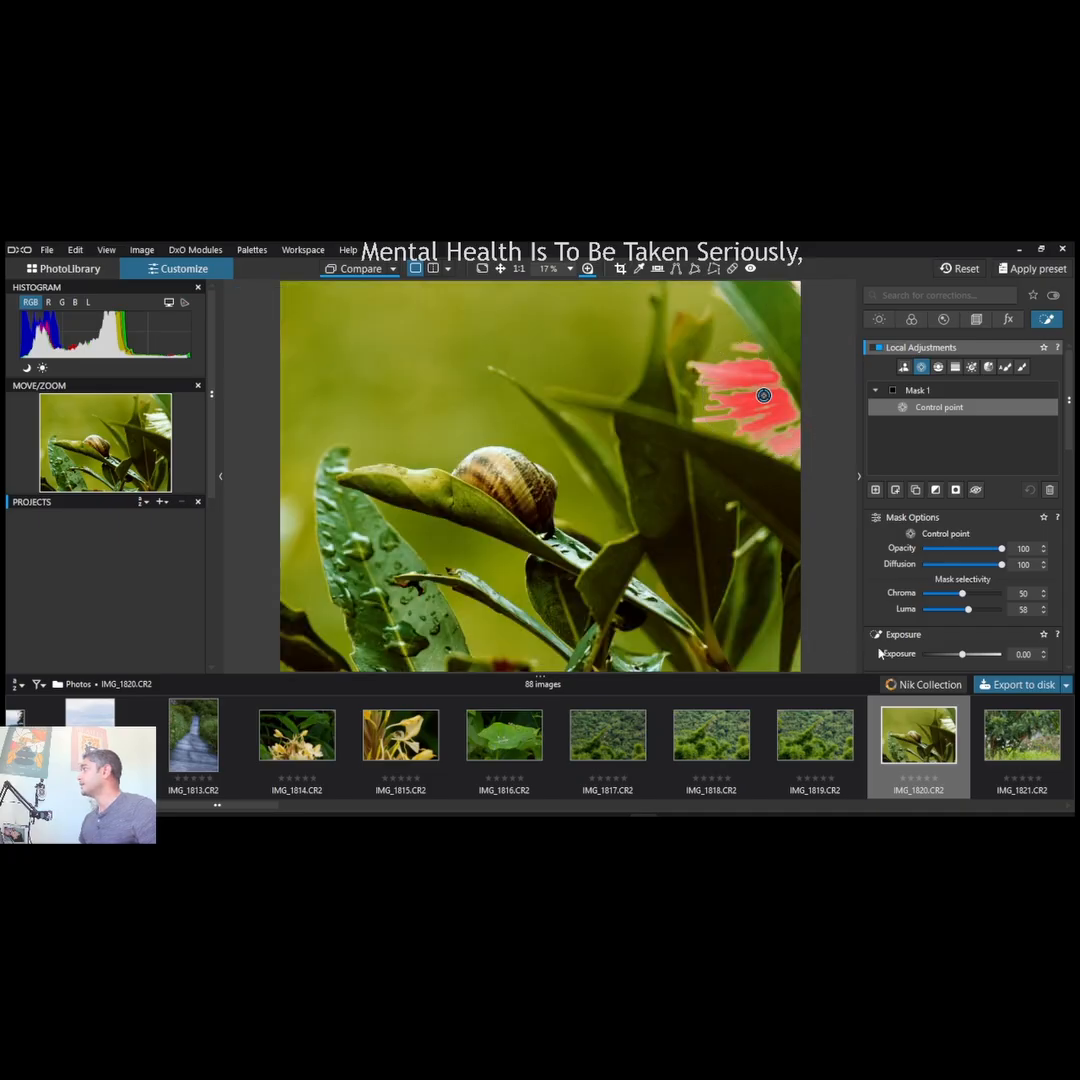
scroll(879, 652, "down", 2)
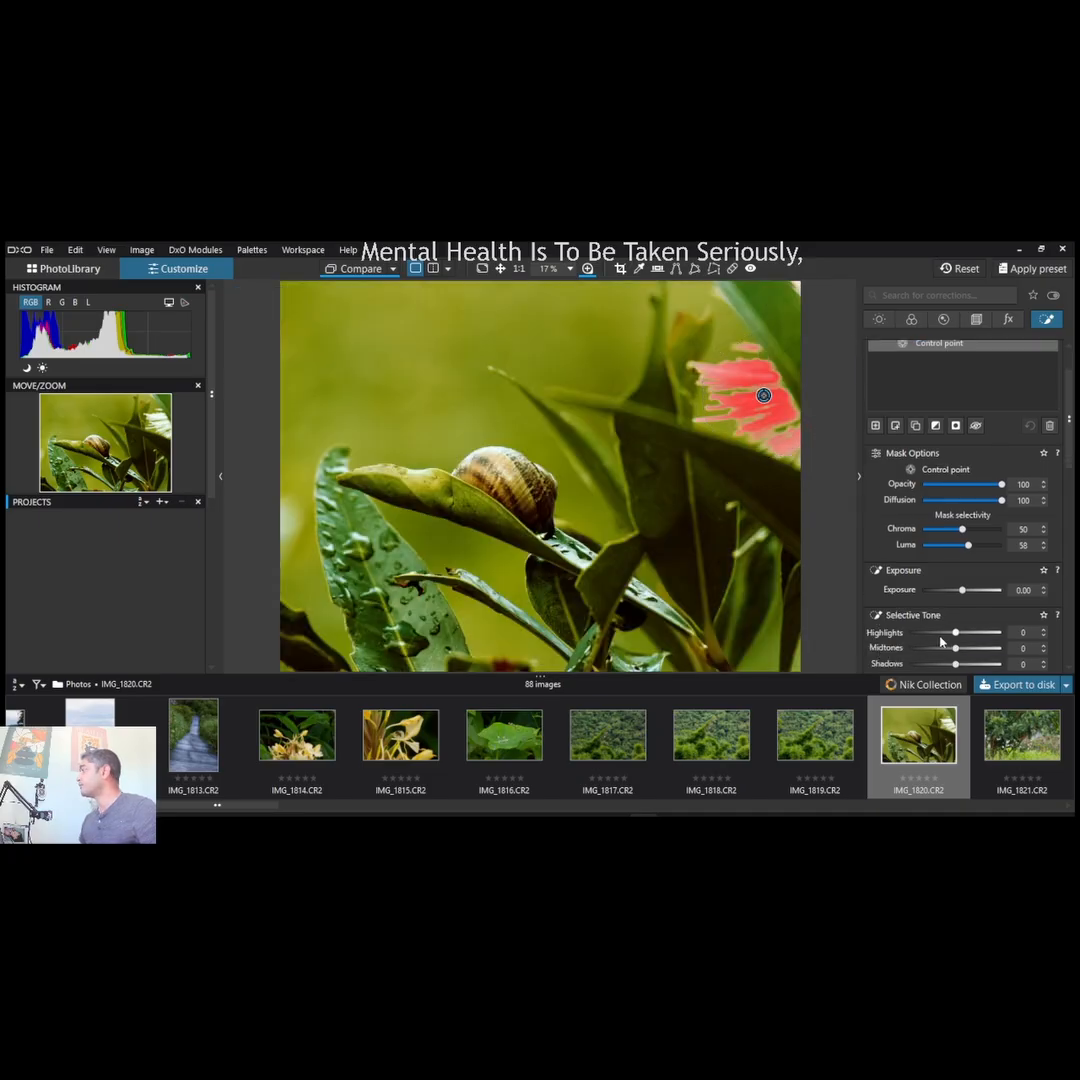
left_click_drag(956, 652, 950, 652)
scroll(950, 654, "down", 1)
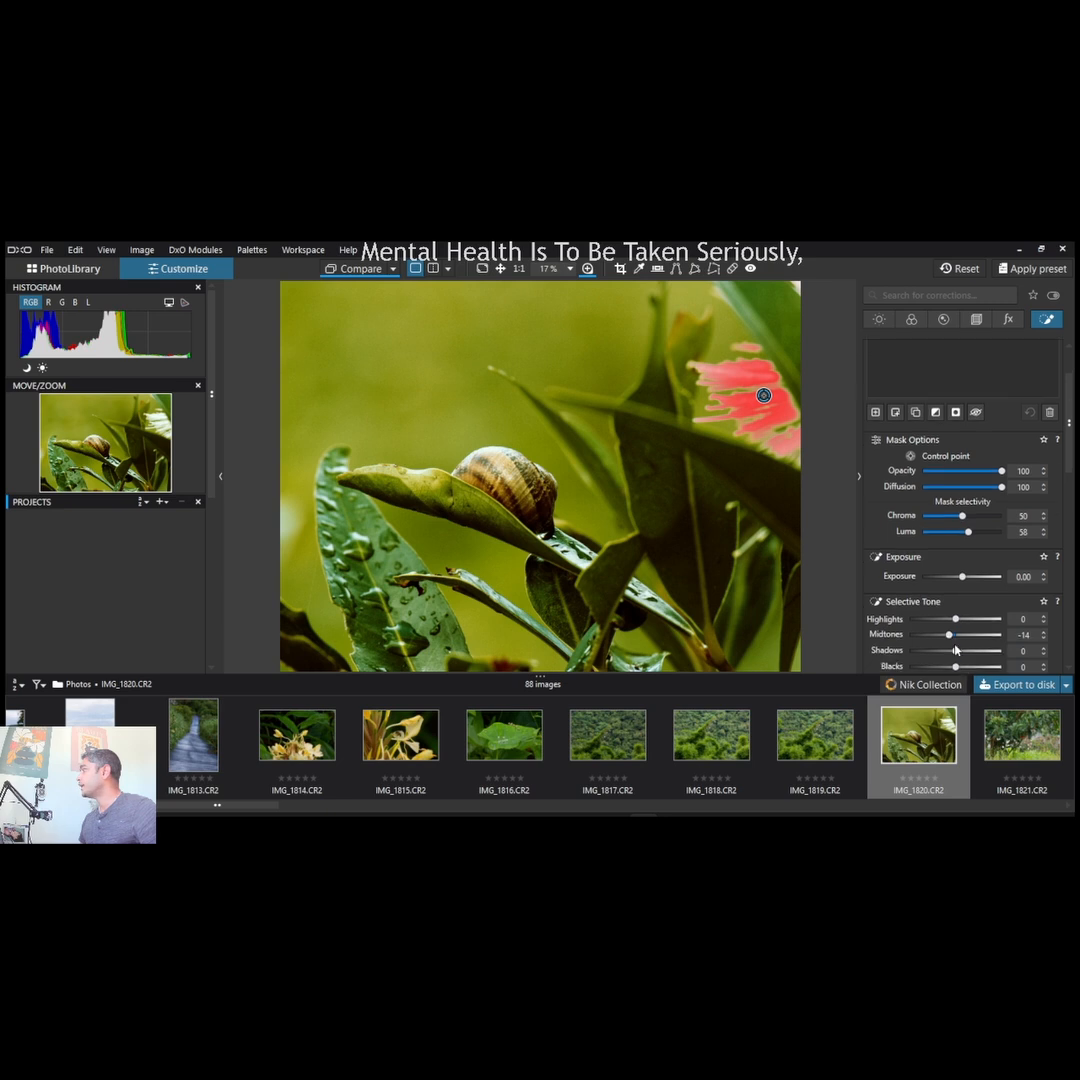
left_click_drag(955, 625, 949, 630)
scroll(988, 427, "up", 3)
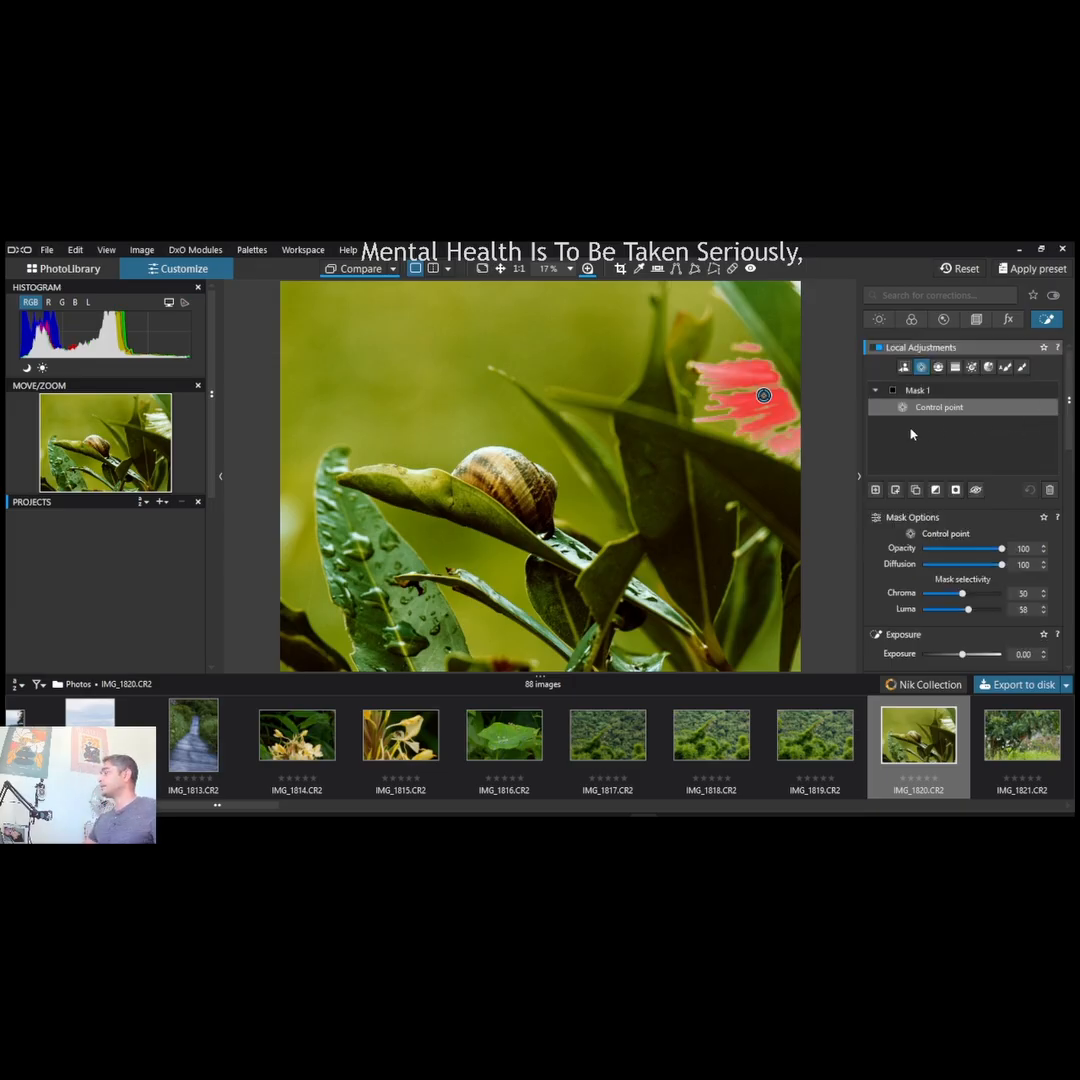
- Create a second mask with a control point on the snail's shell and shrink its circle slightly around the shell
mouse_move(726, 421)
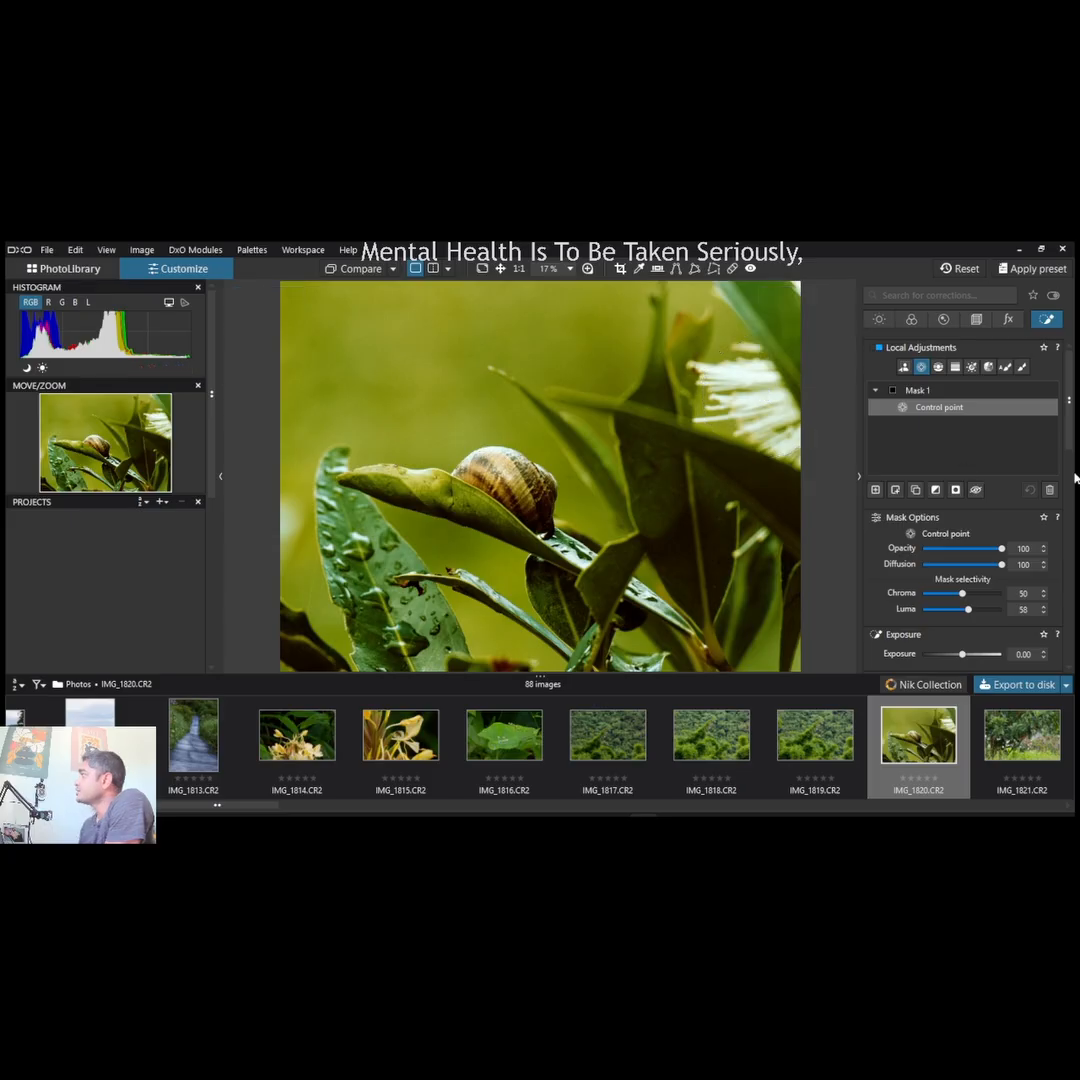
left_click(875, 490)
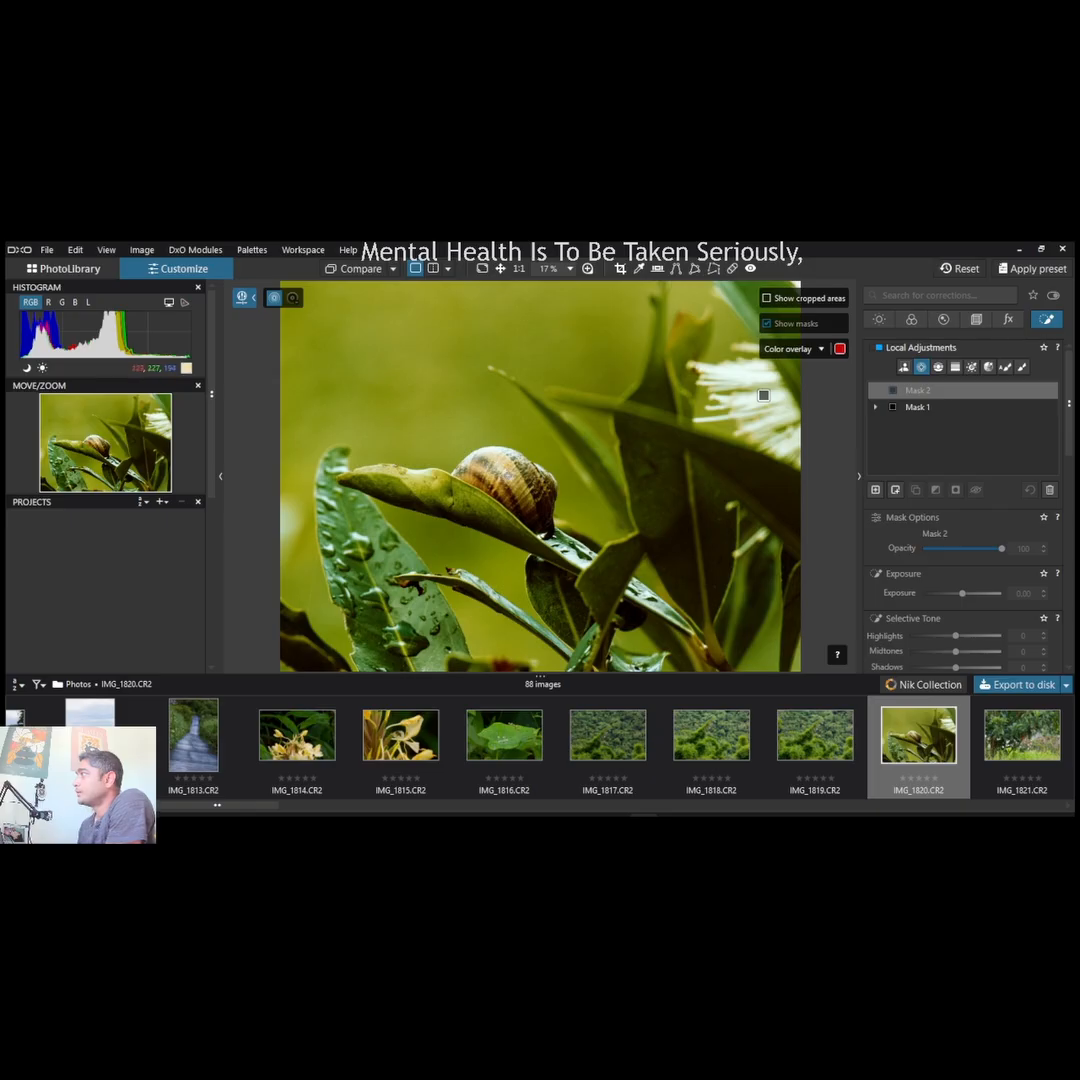
left_click(508, 475)
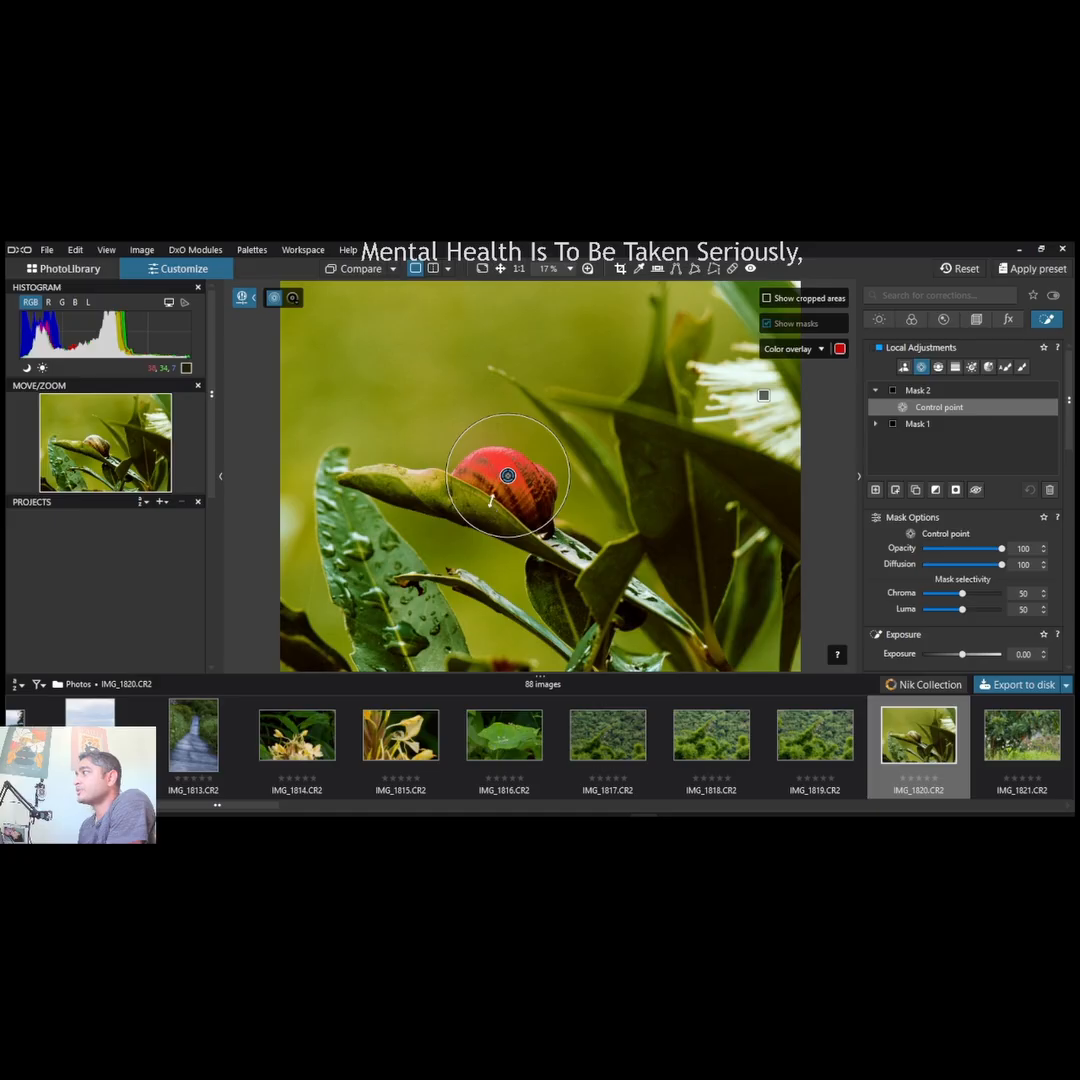
mouse_move(486, 543)
left_mouse_down()
mouse_move(512, 522)
mouse_move(505, 512)
mouse_move(495, 512)
mouse_move(494, 534)
left_mouse_up()
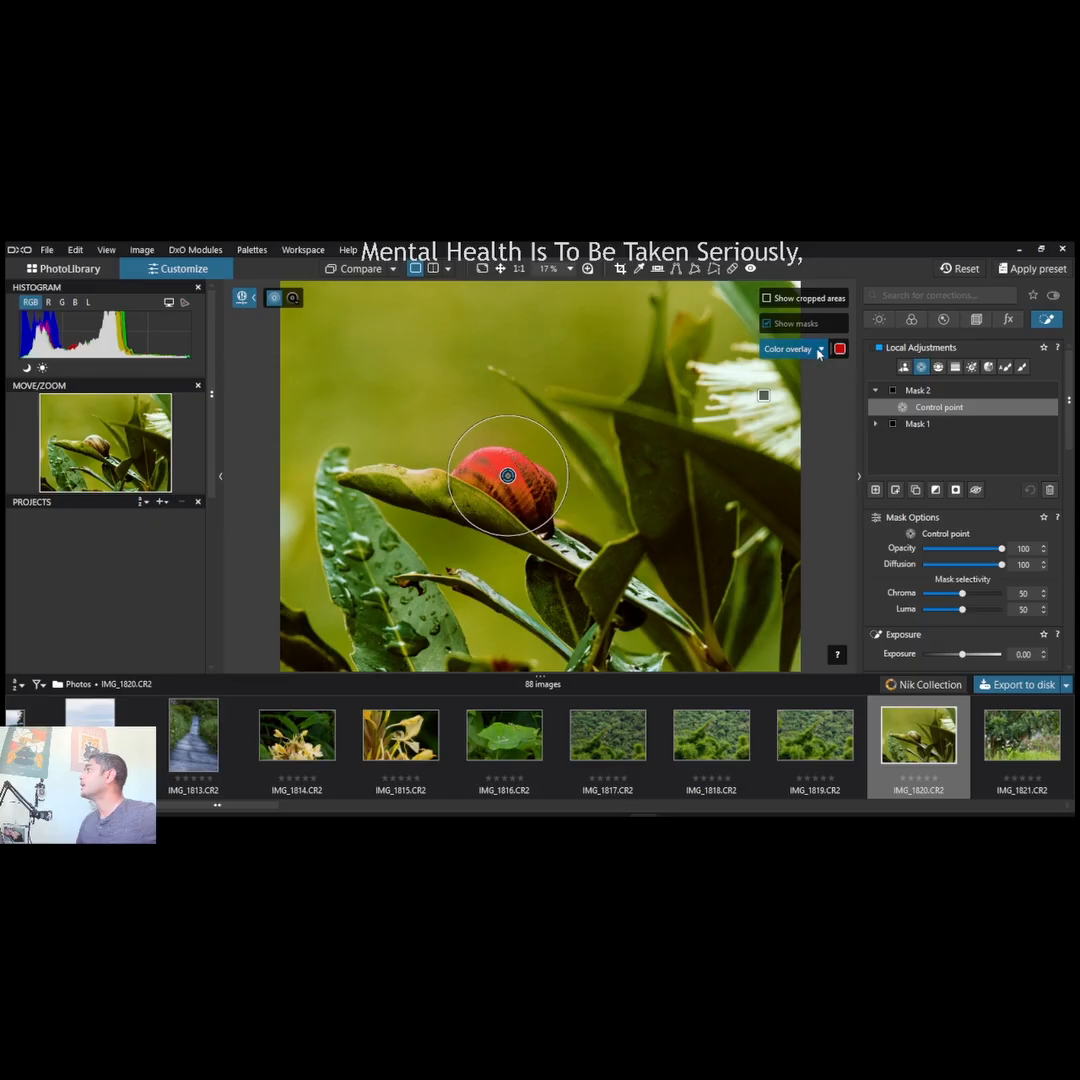
- Set the snail control point's Chroma selectivity to 57 and Luma to 41, with Shadows at 22 and Highlights at -33
left_click(802, 377)
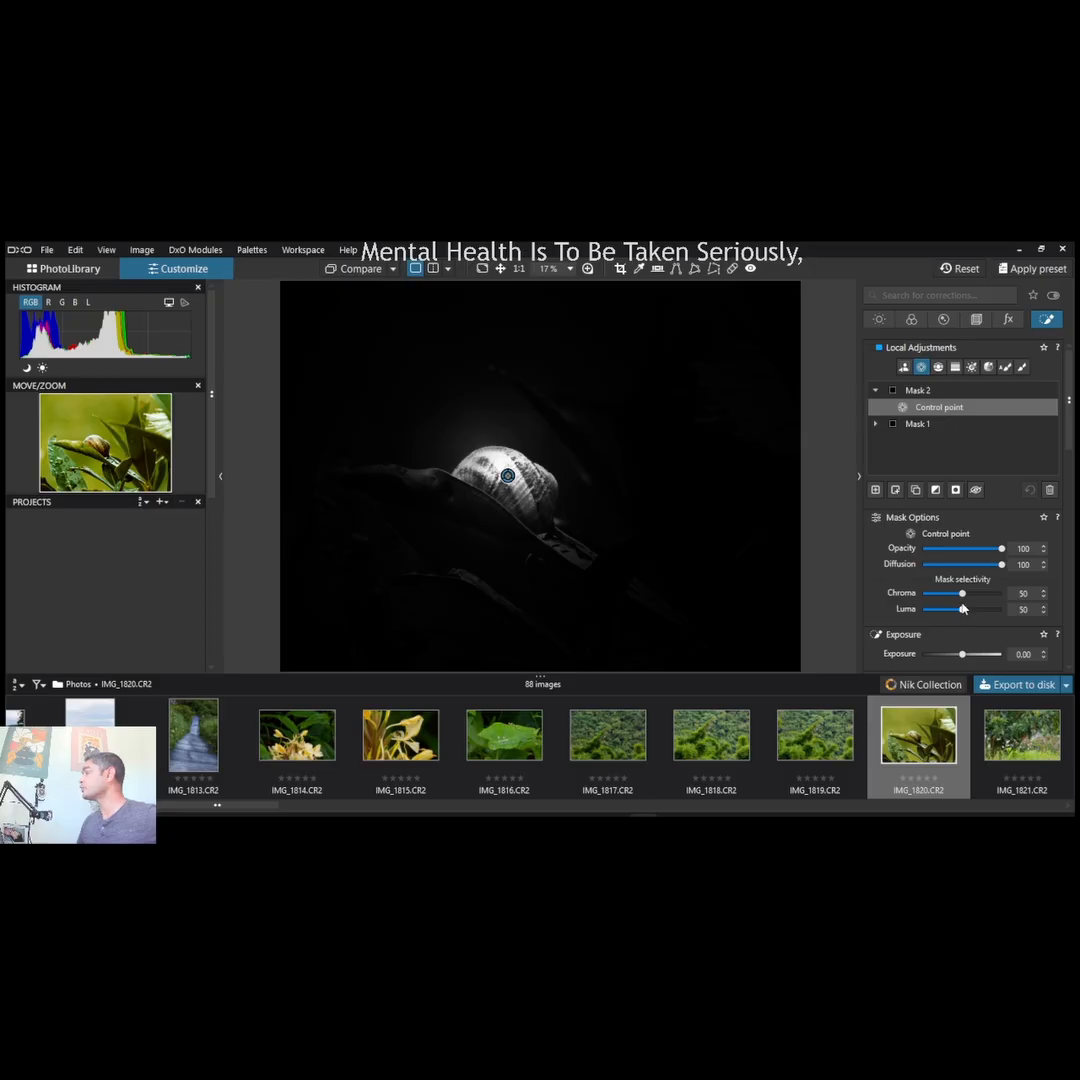
left_click_drag(963, 596, 968, 597)
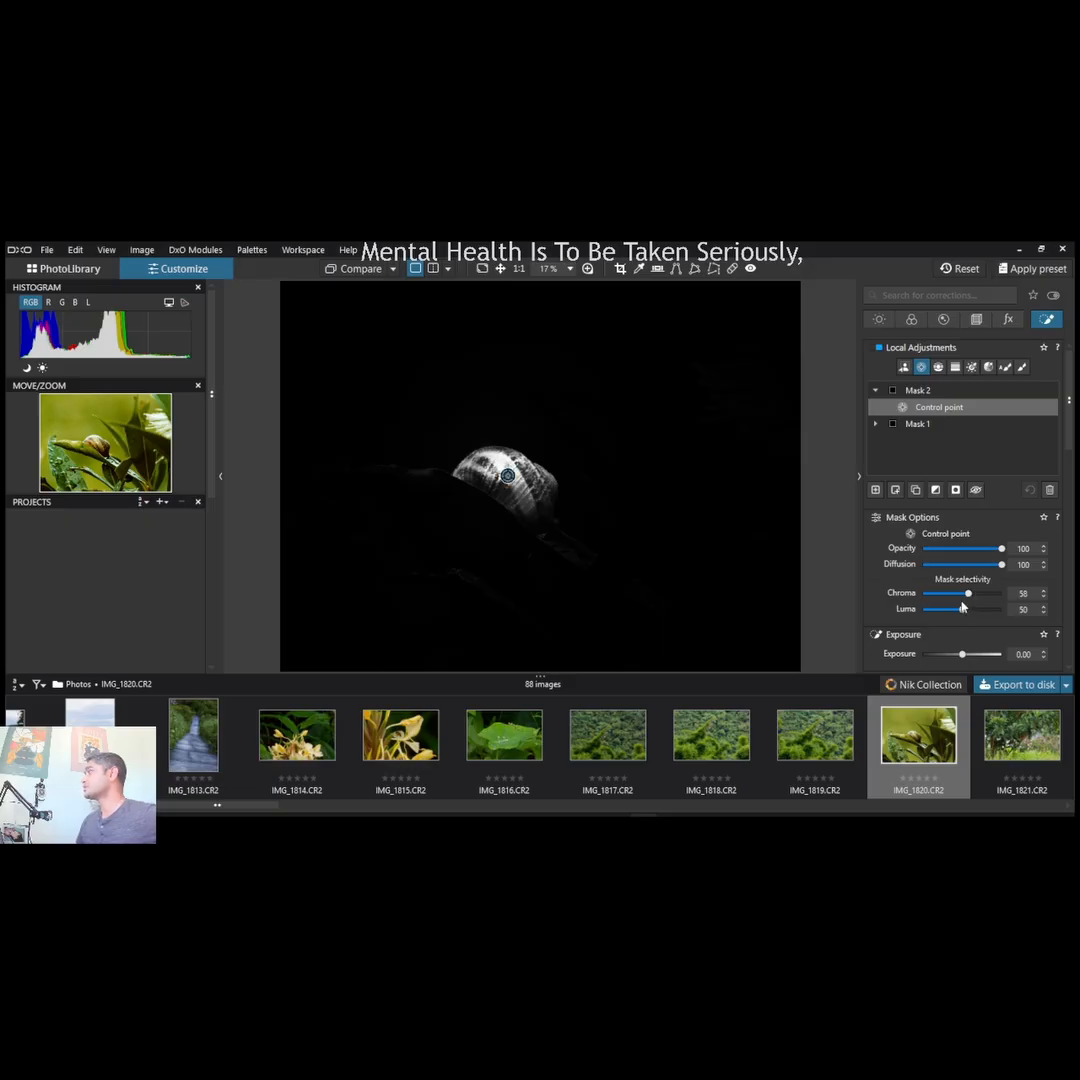
mouse_move(962, 609)
left_mouse_down()
mouse_move(975, 611)
mouse_move(962, 610)
left_mouse_up()
left_click_drag(962, 610, 959, 611)
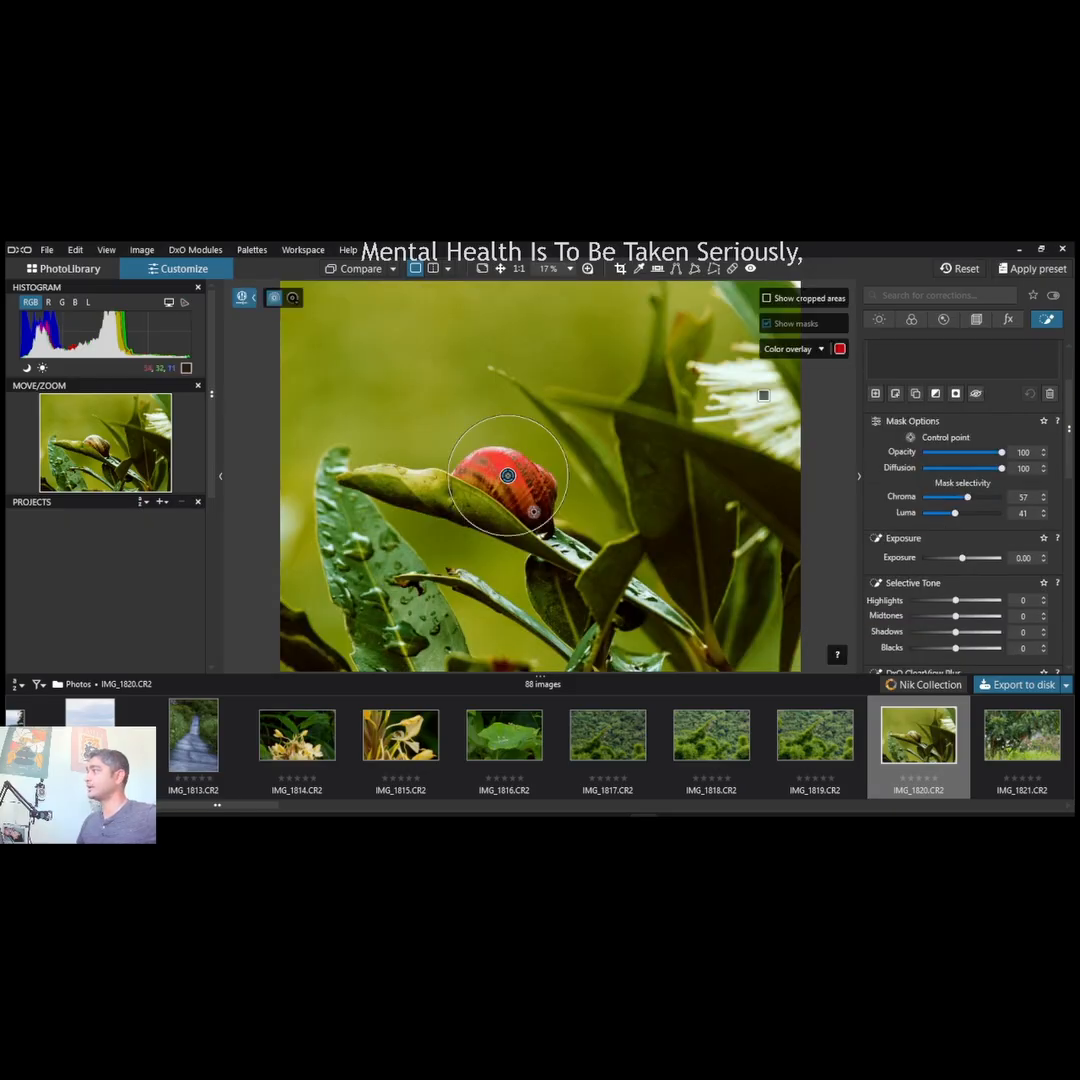
left_click_drag(542, 523, 547, 528)
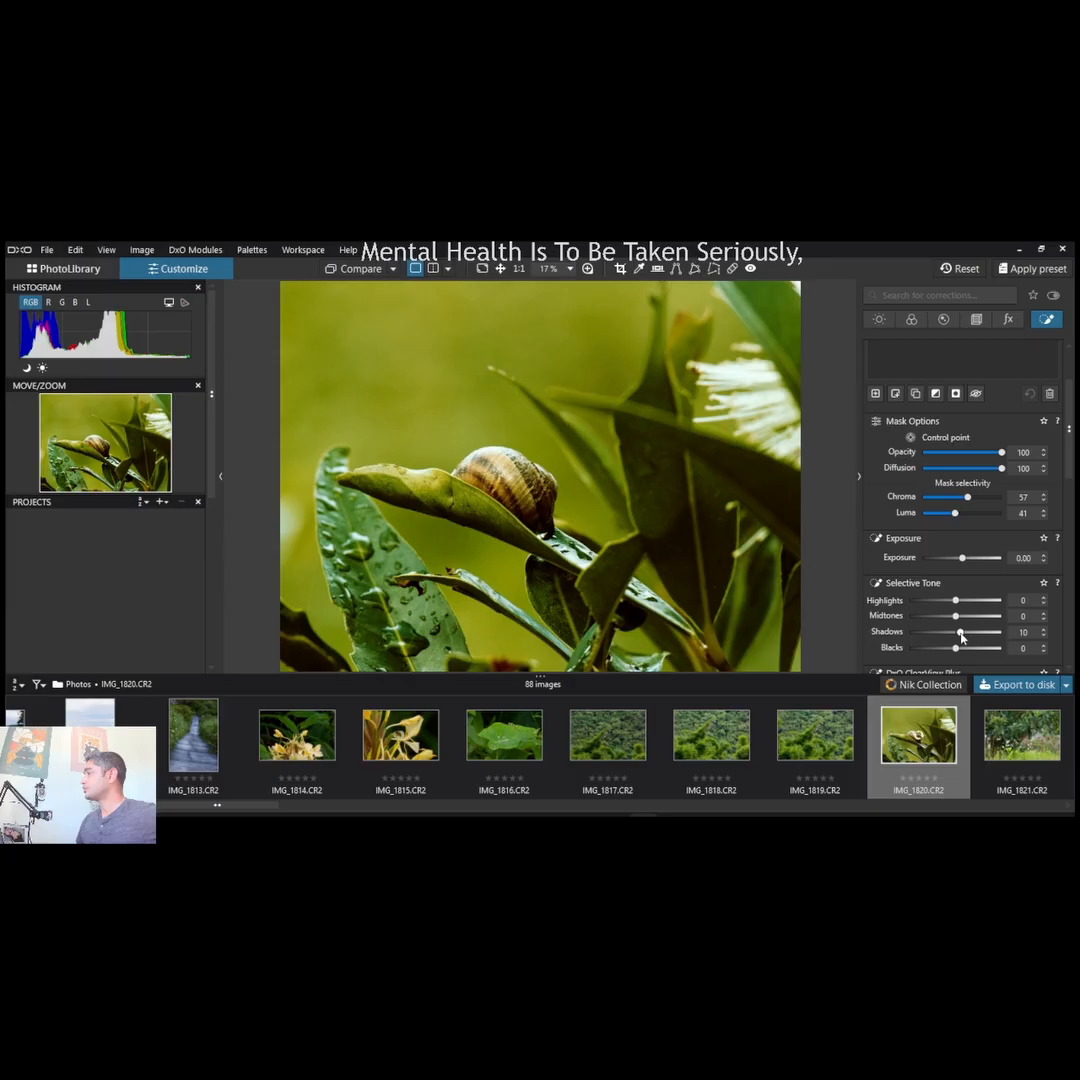
left_click_drag(957, 637, 942, 601)
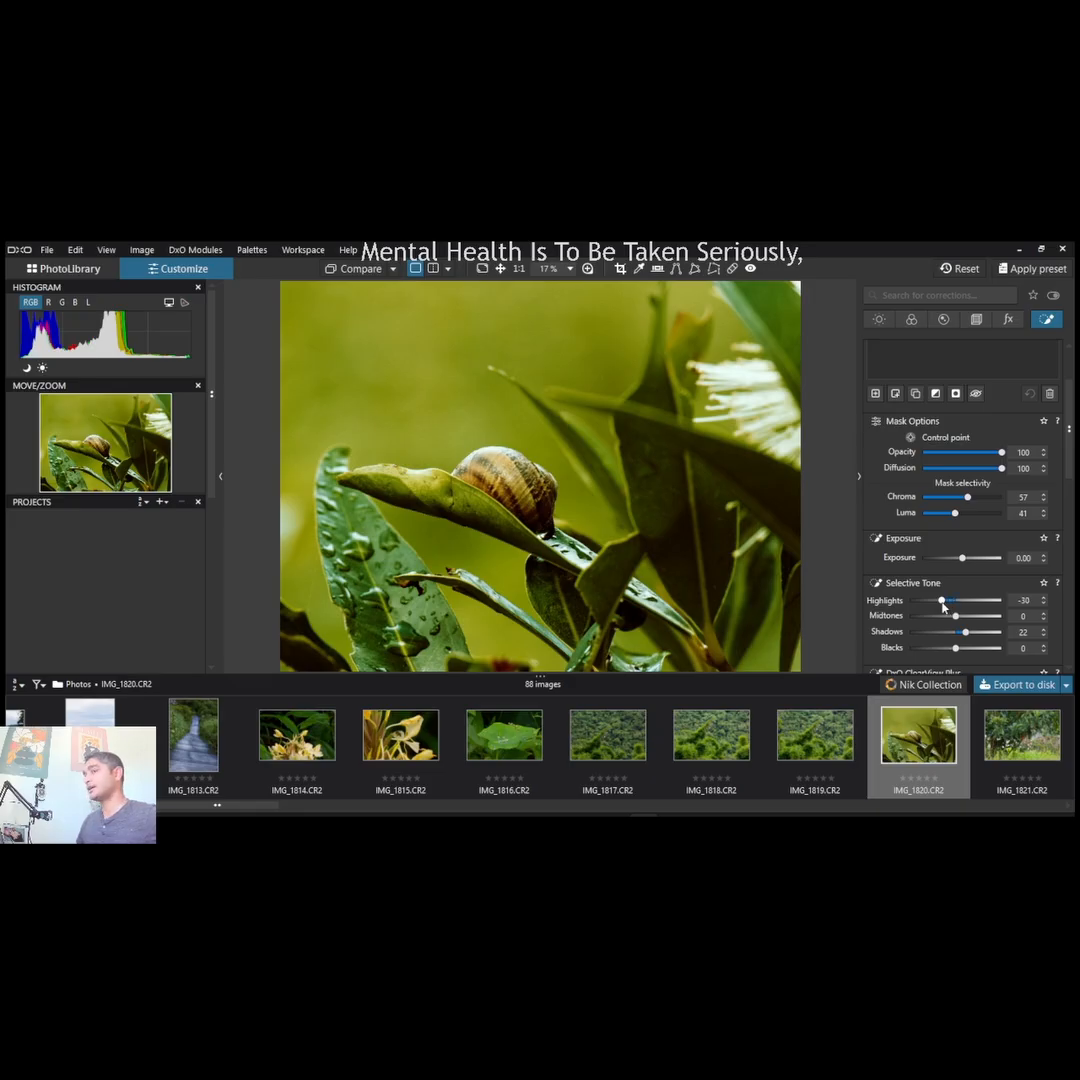
- Set the snail mask's DxO ClearView Plus intensity to 40 and its Microcontrast to 63
scroll(876, 645, "down", 1)
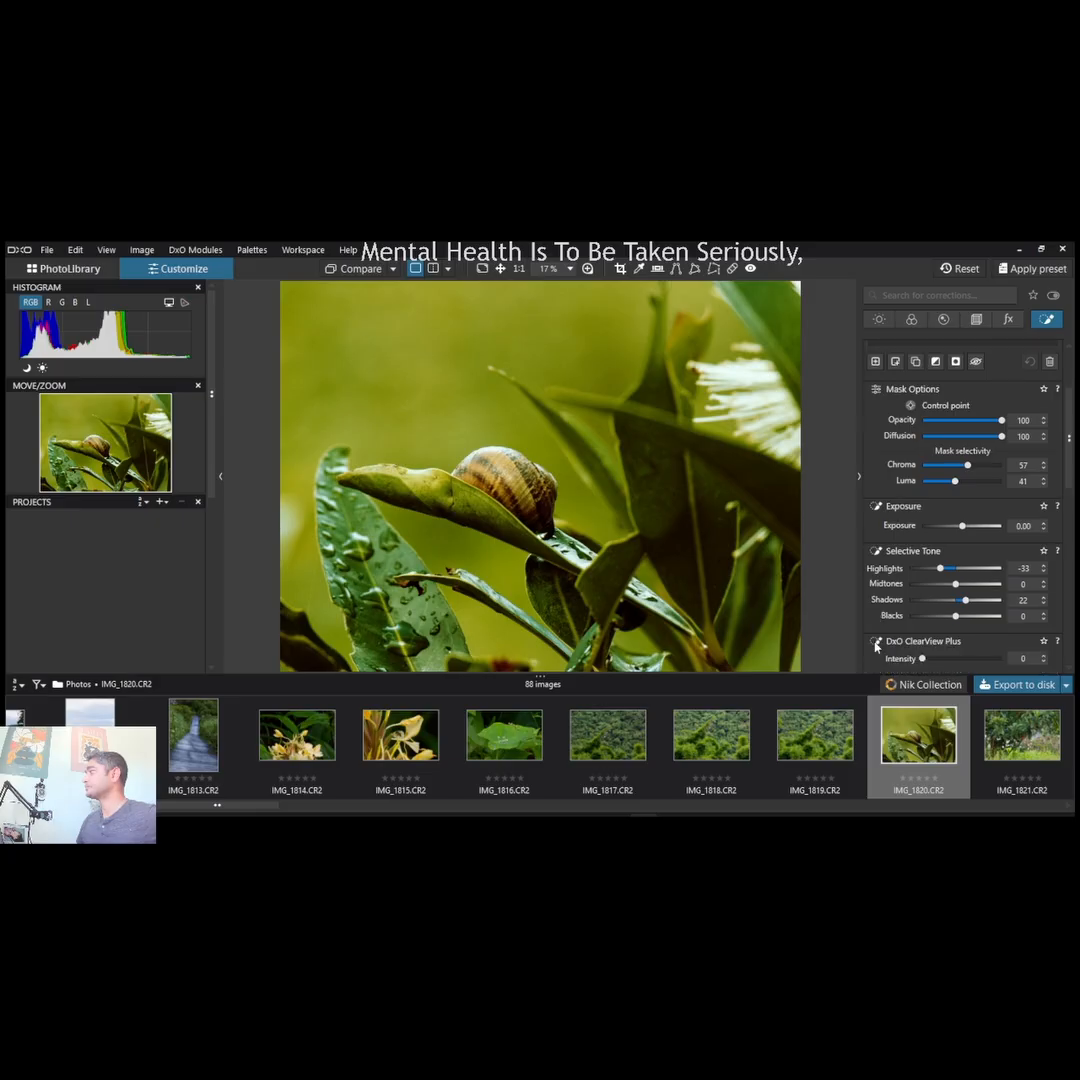
scroll(876, 645, "down", 1)
left_click_drag(922, 627, 954, 630)
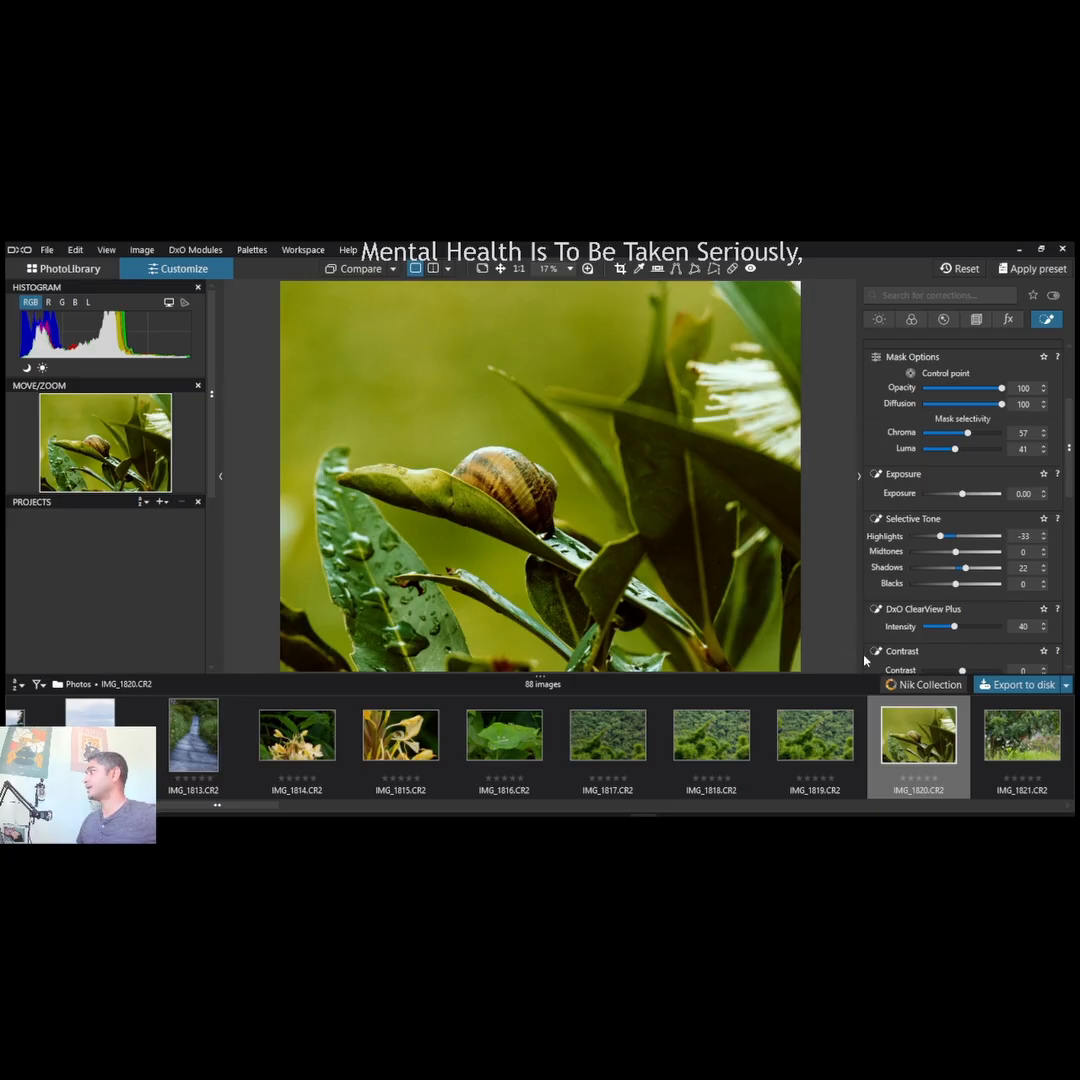
scroll(930, 640, "down", 1)
left_click_drag(963, 626, 988, 627)
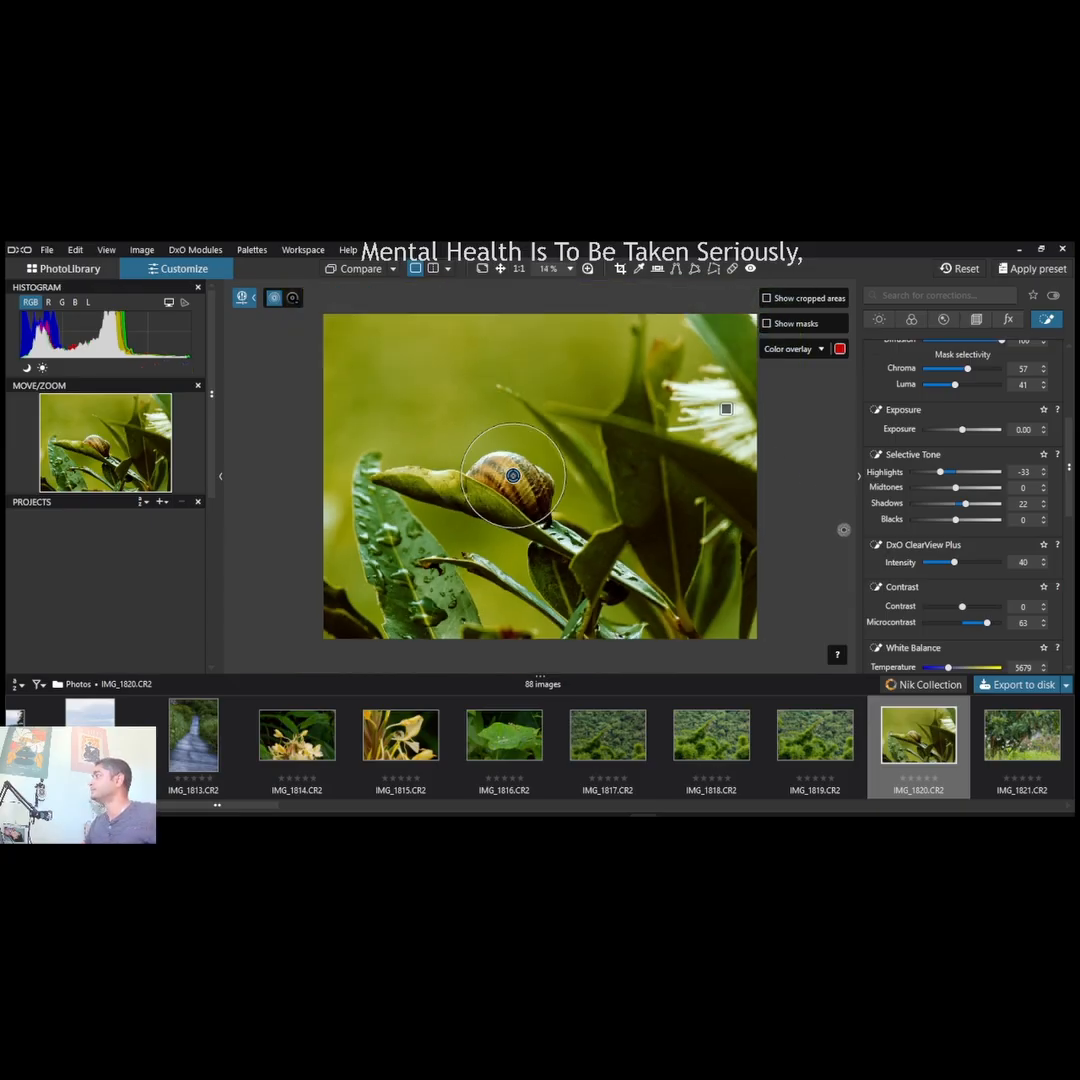
- Lower the snail mask's Vibrancy to -24 in the HSL adjustment and shift its orange channel's hue toward red
scroll(881, 645, "down", 4)
scroll(881, 645, "down", 2)
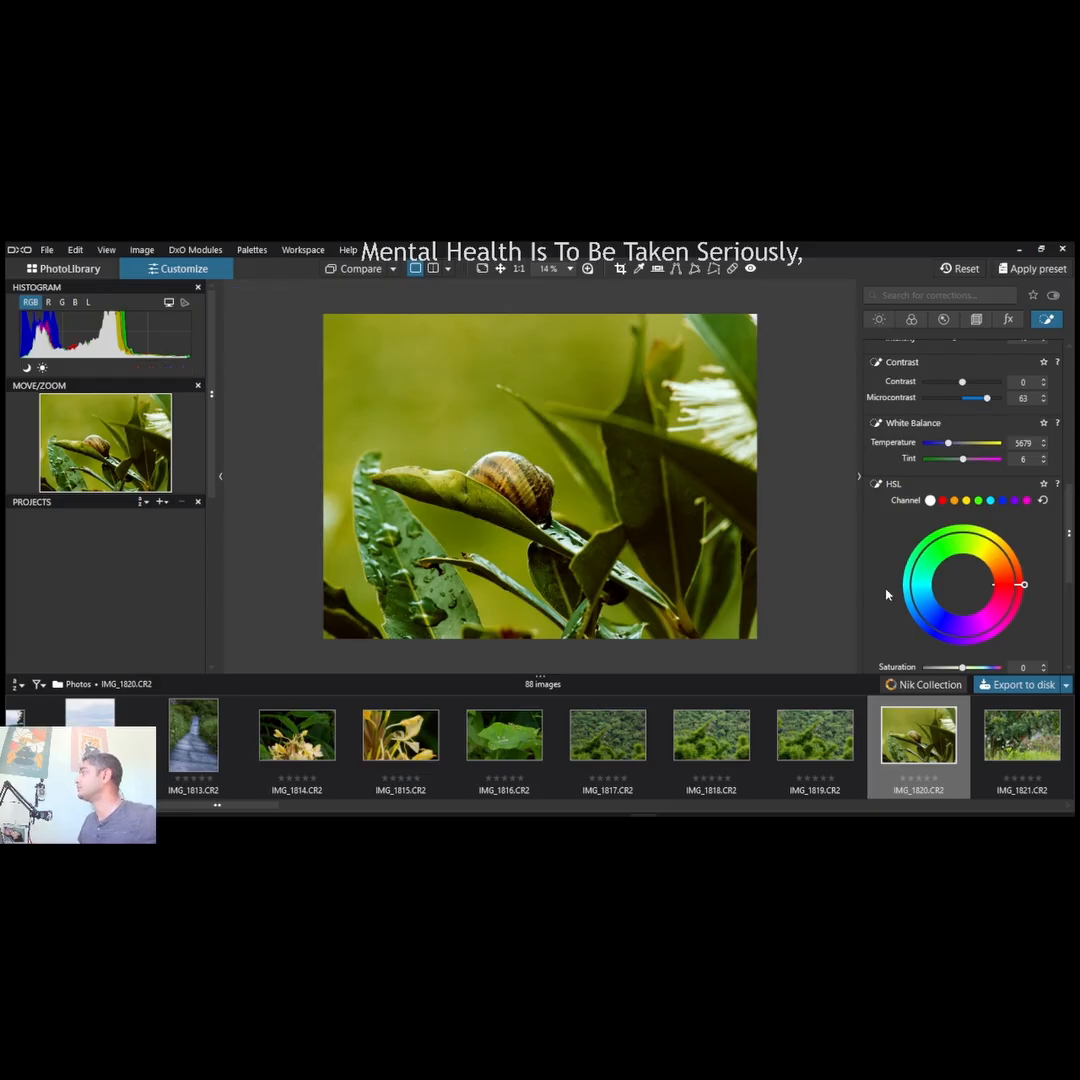
scroll(866, 608, "down", 1)
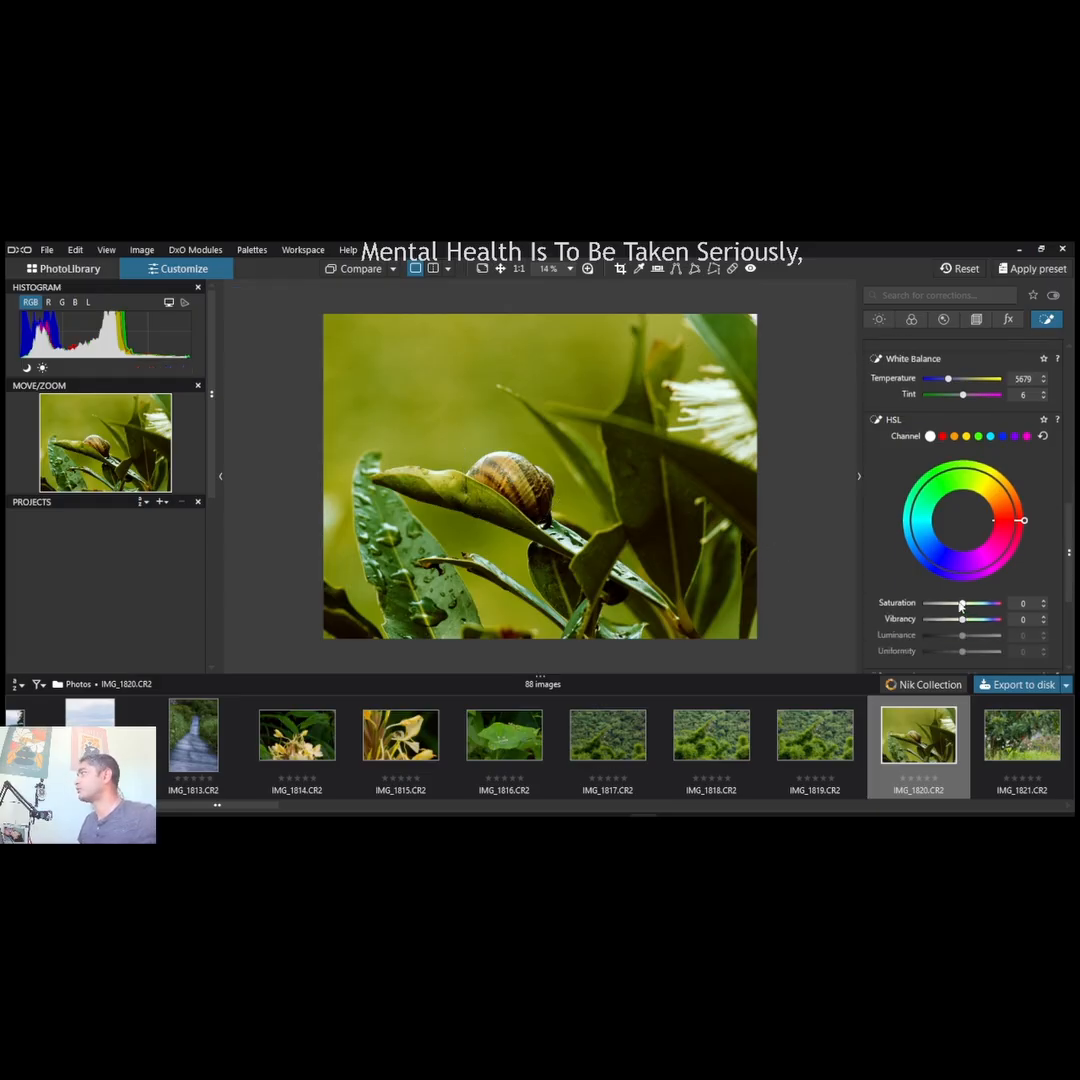
left_click_drag(962, 619, 953, 623)
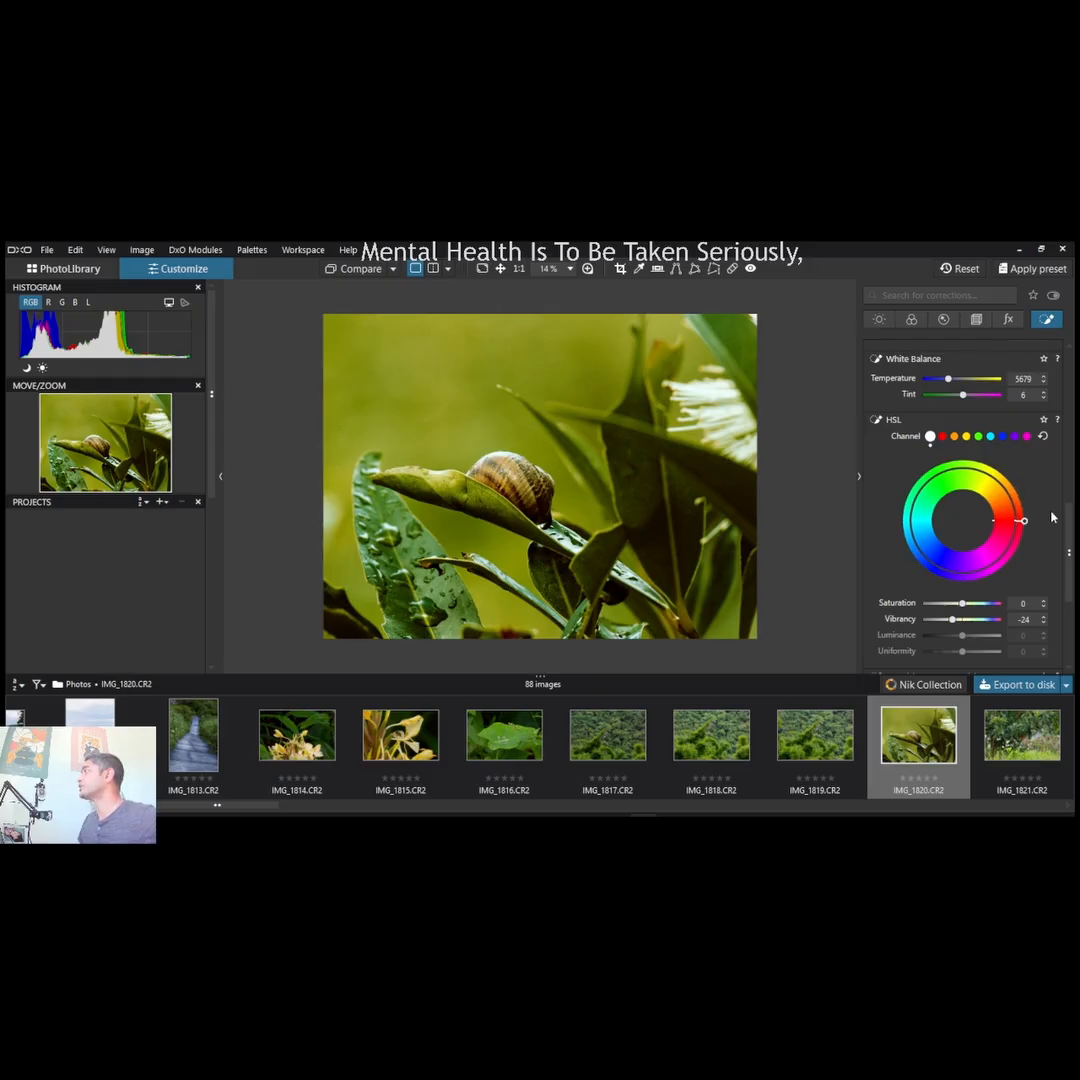
left_click(955, 437)
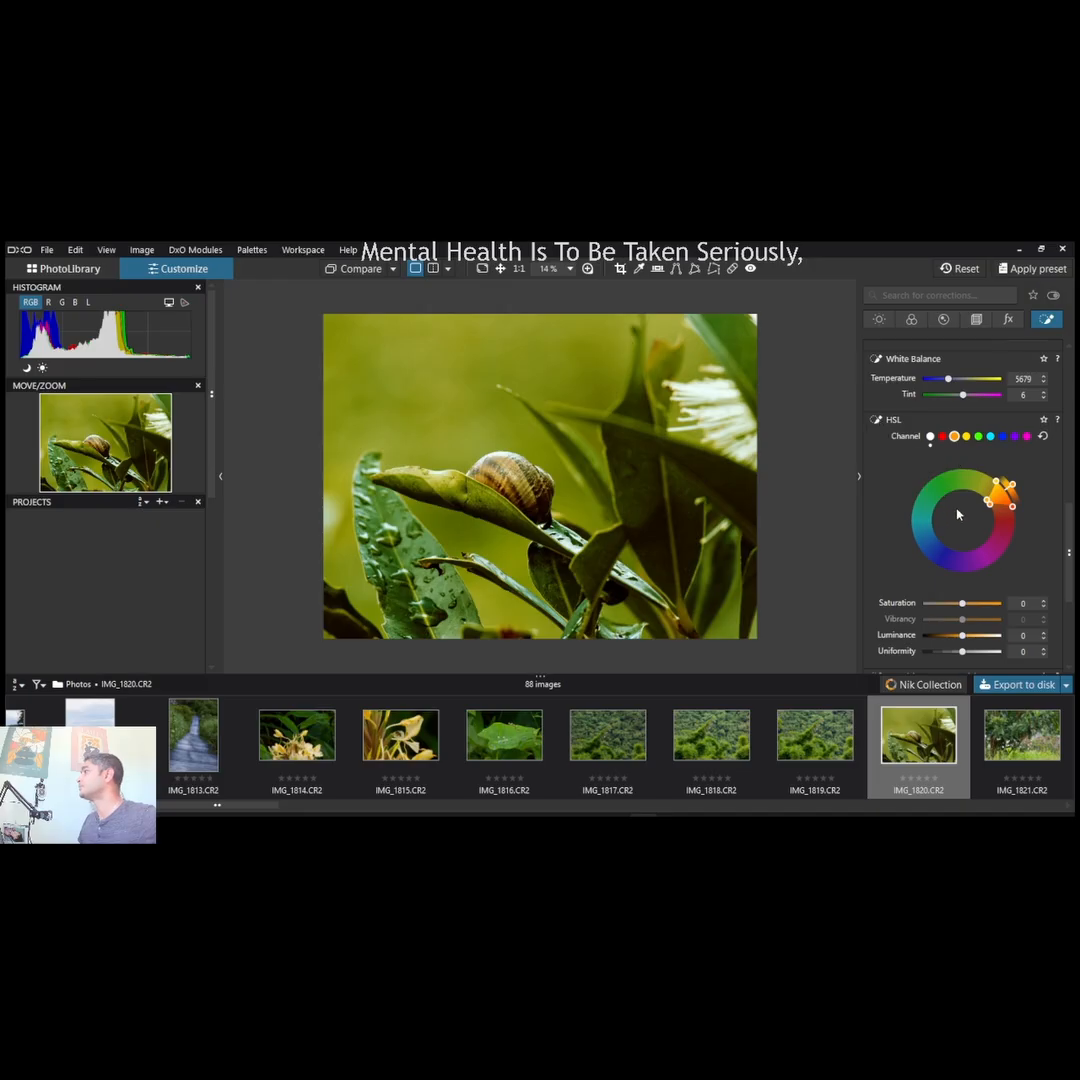
left_click_drag(1012, 490, 1018, 543)
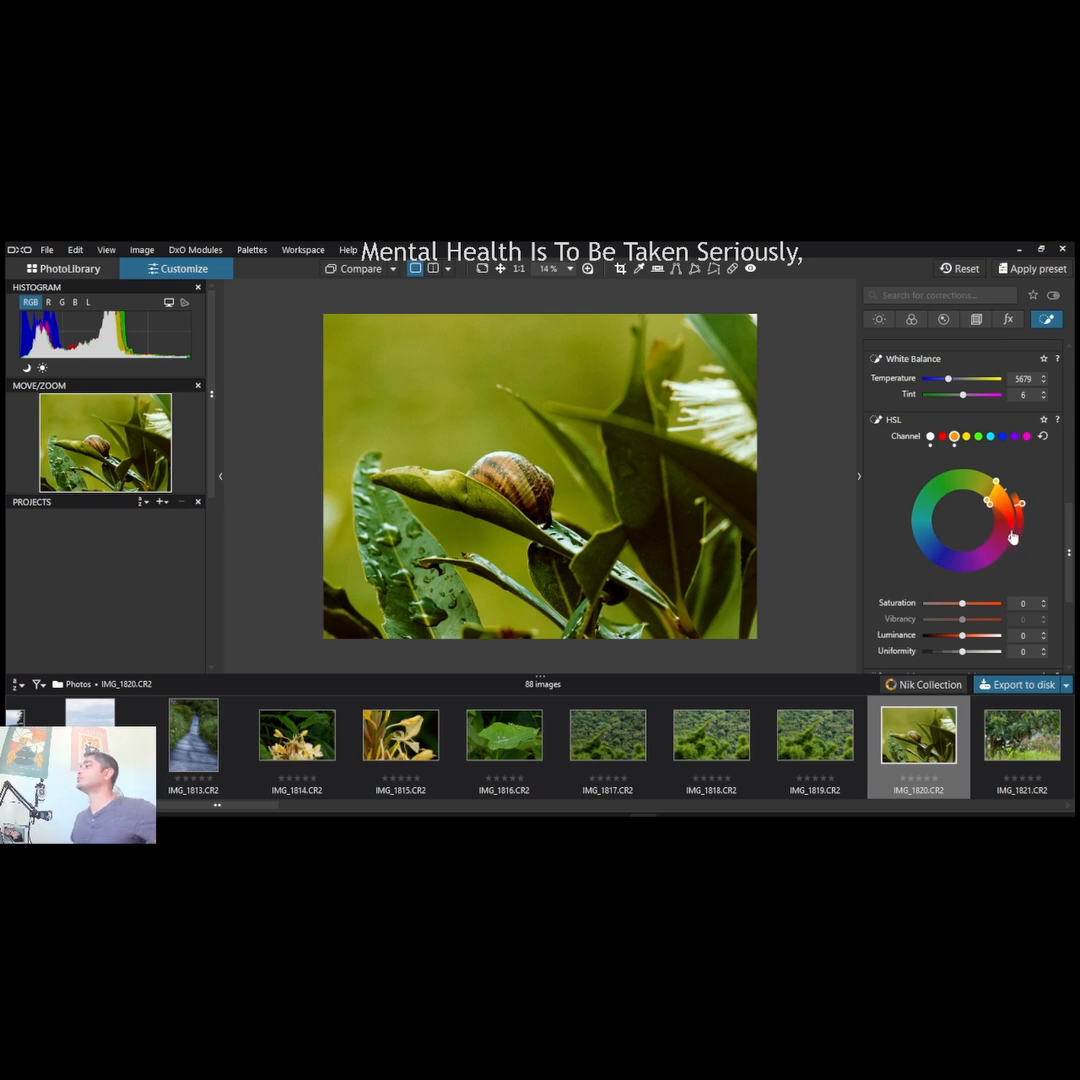
- Set the snail mask's Sharpness intensity to 50 and collapse Mask 2 in the list of local adjustments
scroll(975, 616, "down", 3)
left_click_drag(975, 616, 982, 615)
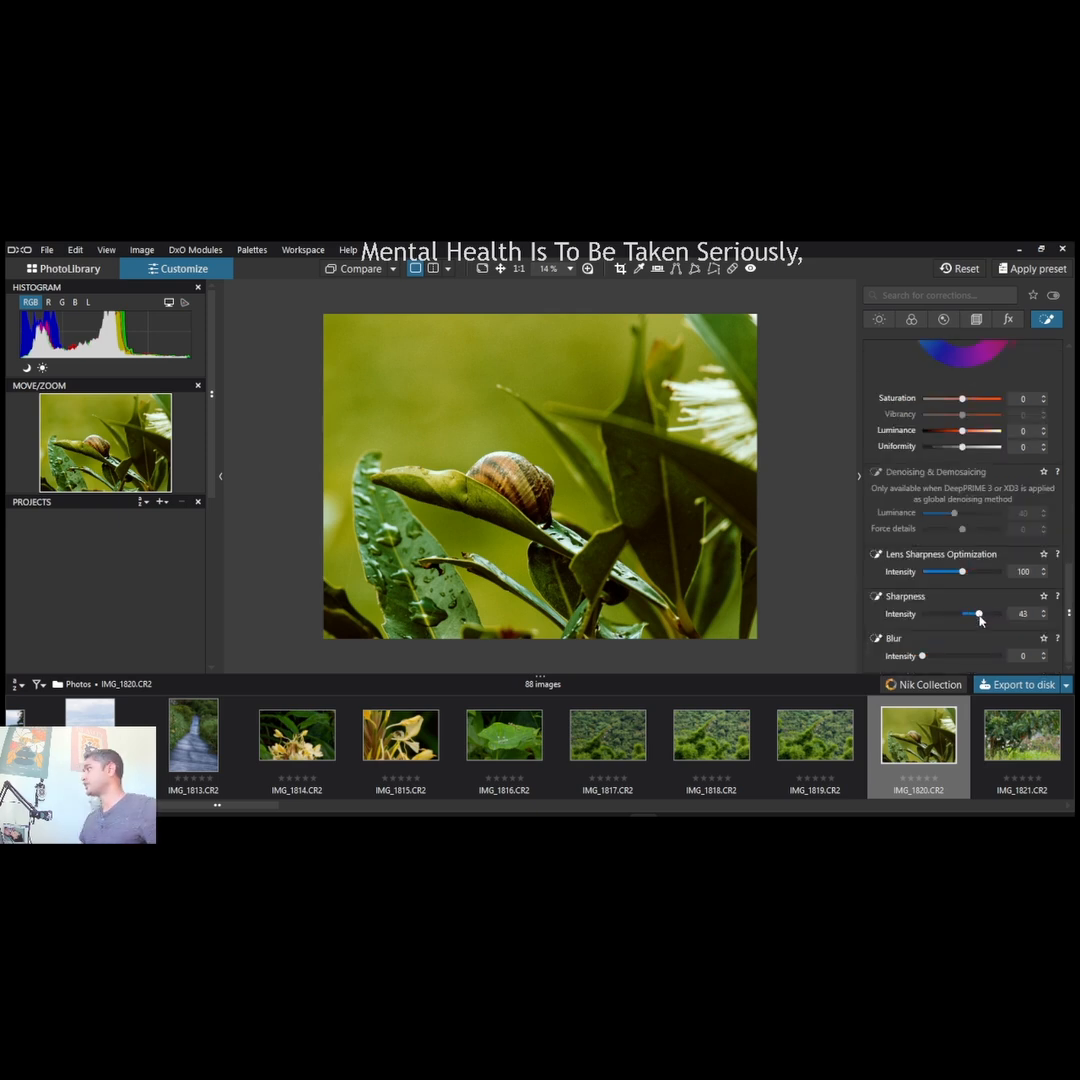
left_click(1011, 322)
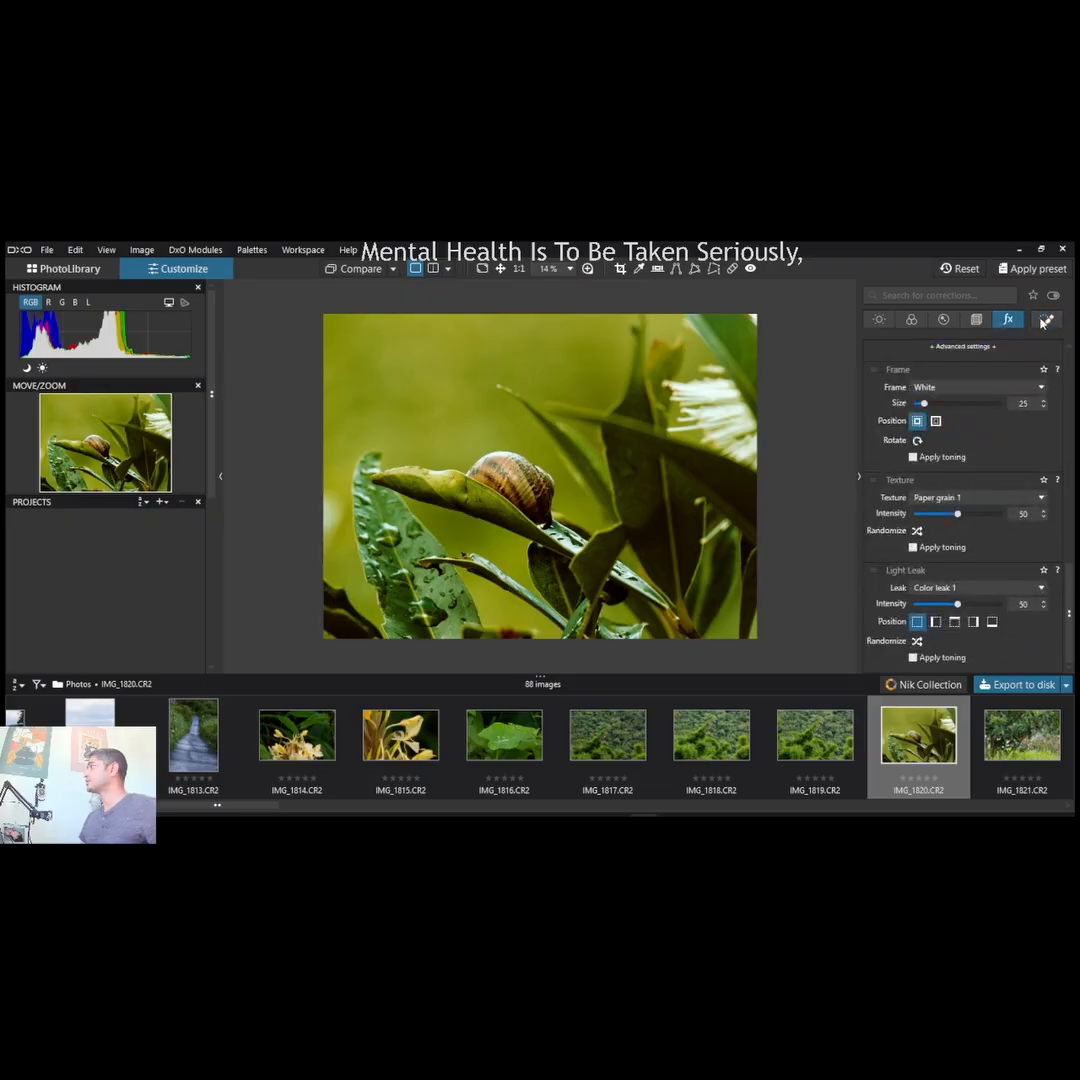
left_click(1047, 320)
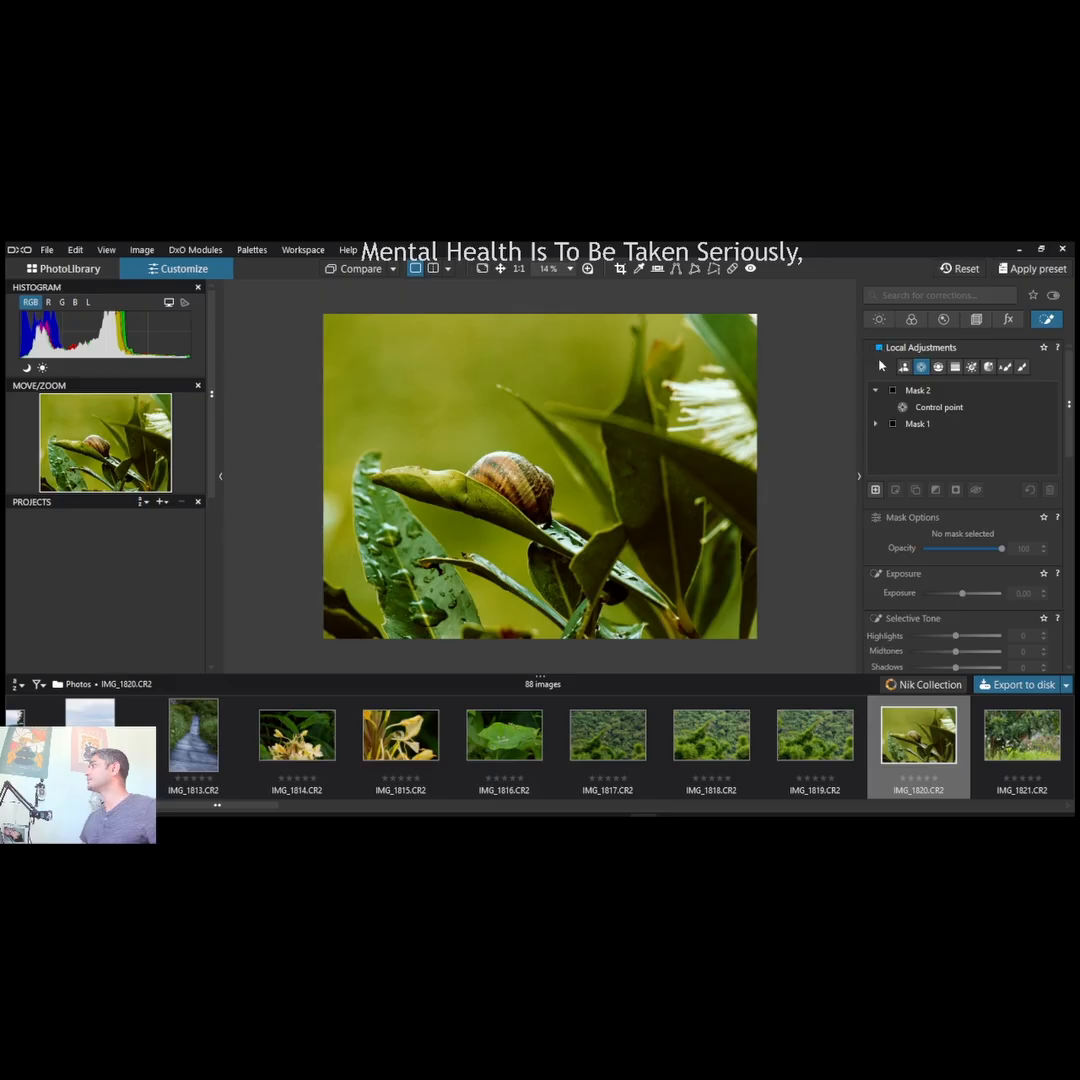
left_click(875, 390)
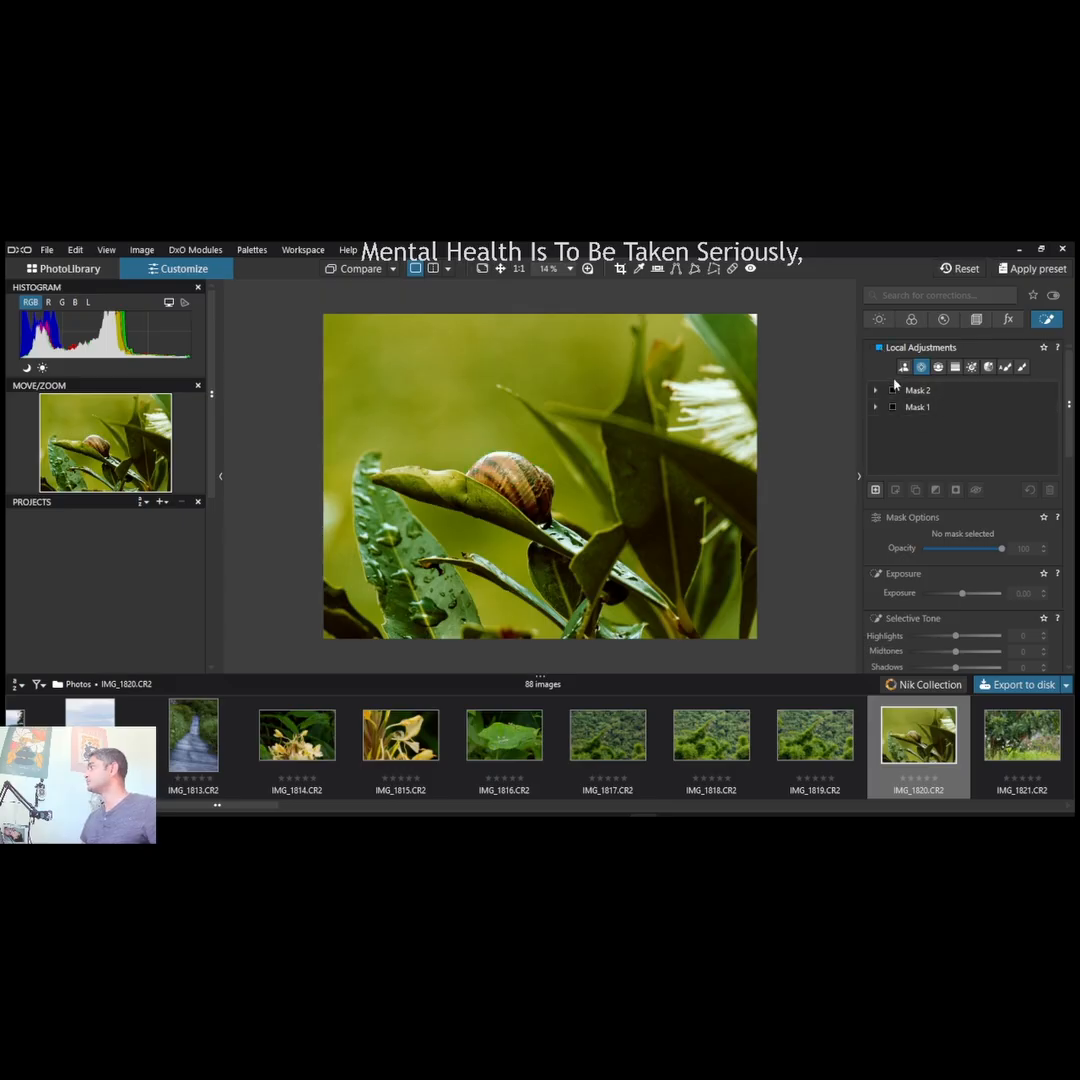
- Raise the Creative Vignetting intensity slightly above zero to lighten the edges of the snail photo
left_click(1009, 318)
scroll(1006, 405, "down", 5)
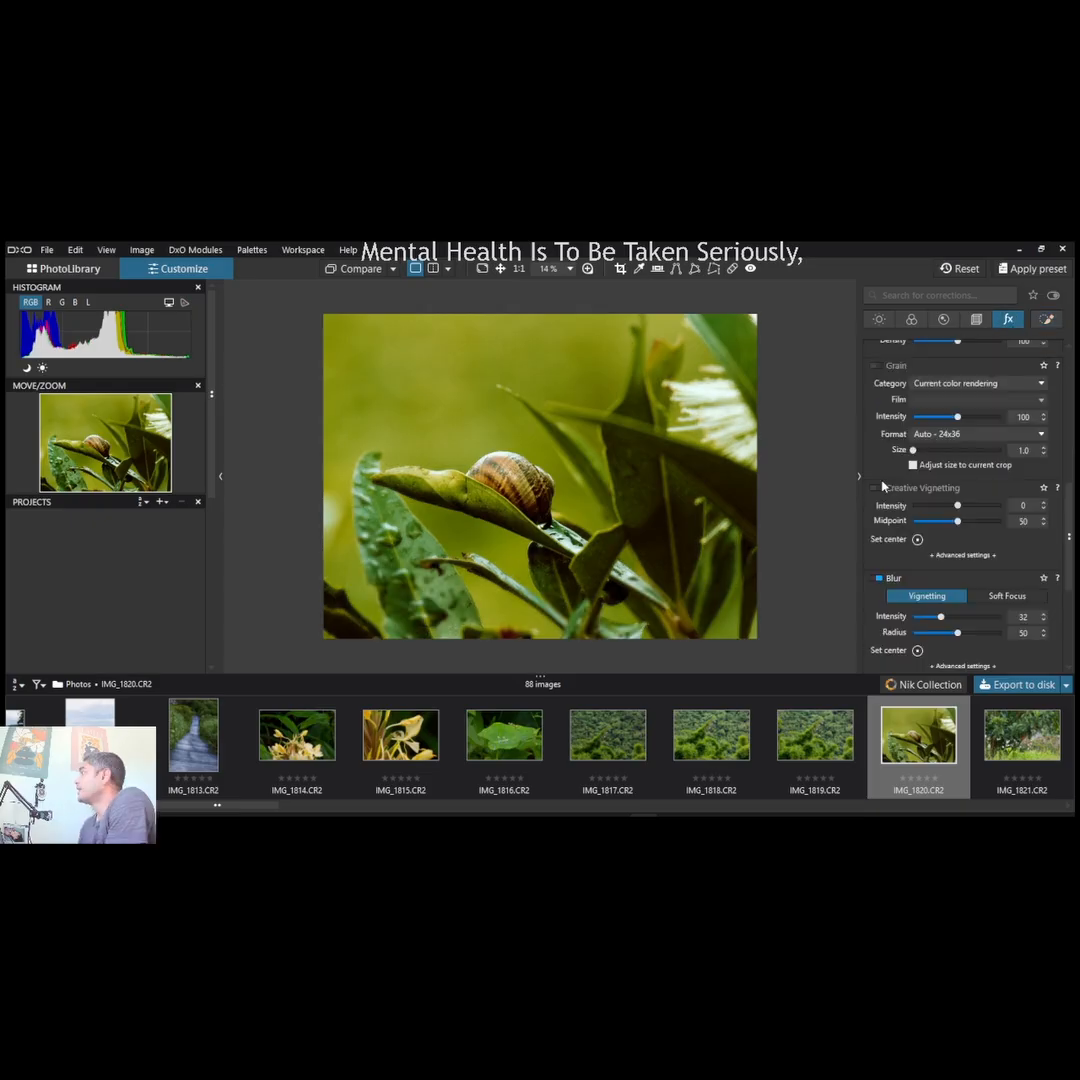
mouse_move(957, 506)
left_mouse_down()
mouse_move(939, 508)
mouse_move(965, 512)
left_mouse_up()
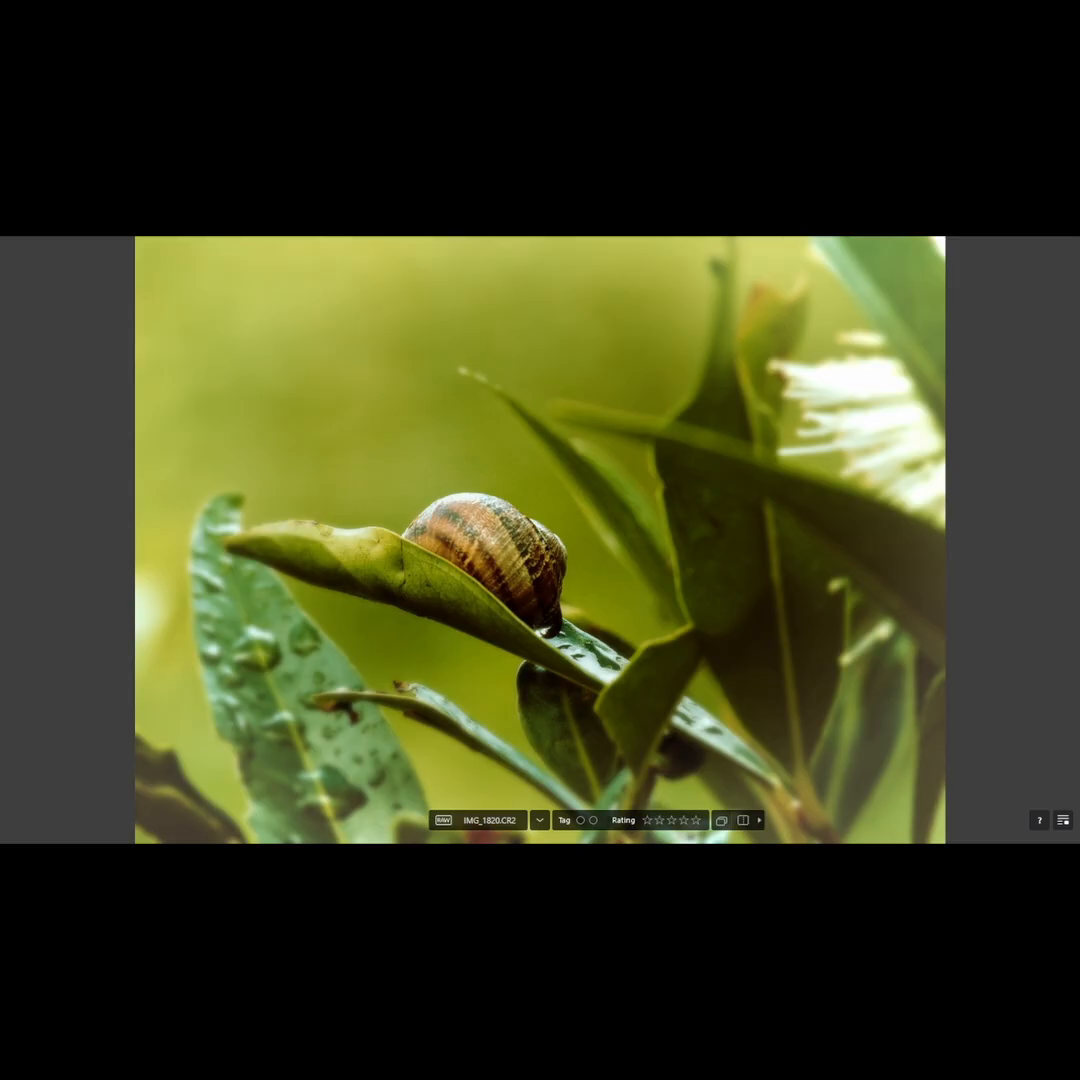
- Compare the edited snail photo with its original version twice in full screen, and turn on the side-by-side split comparison
mouse_move(743, 822)
left_click(721, 821)
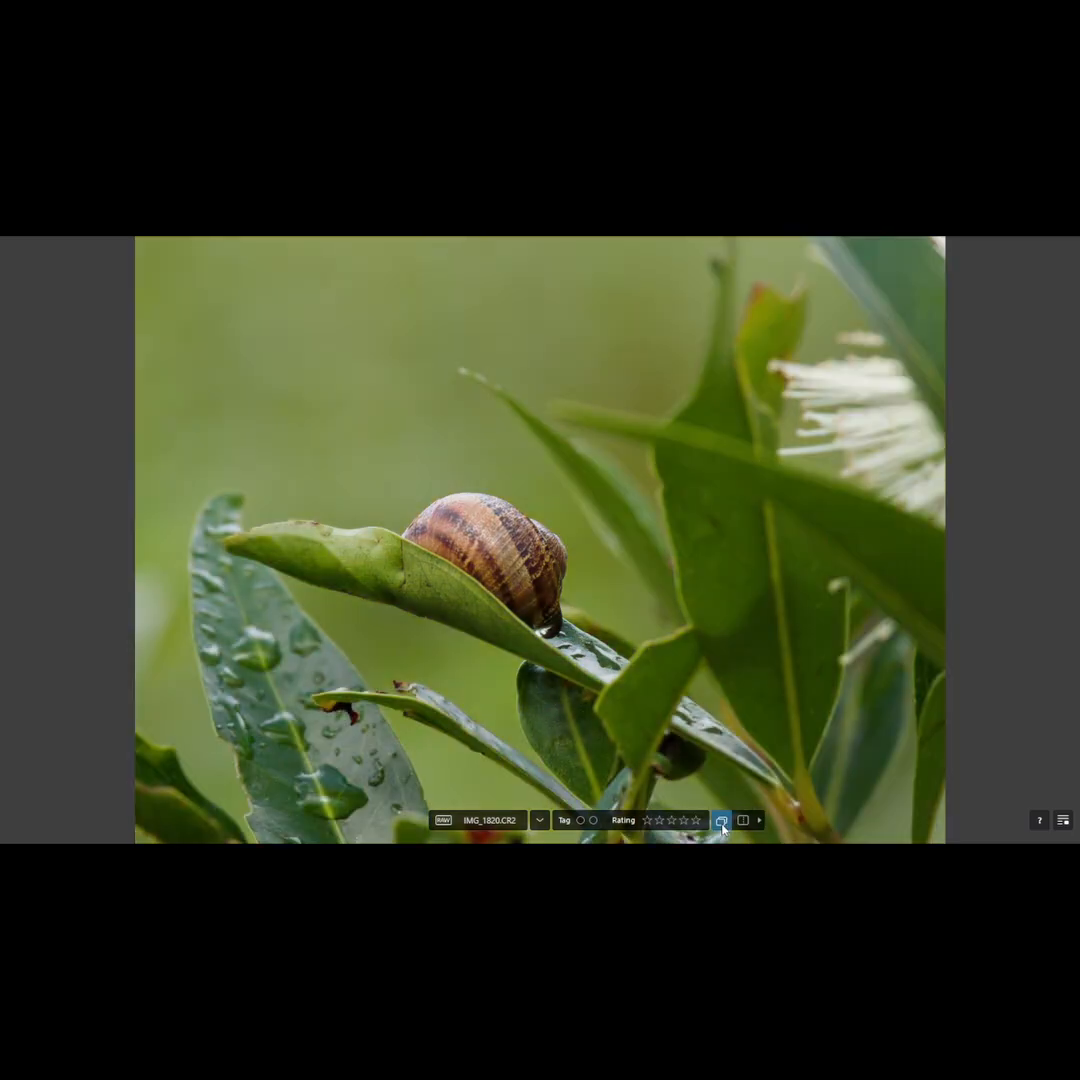
left_click(721, 821)
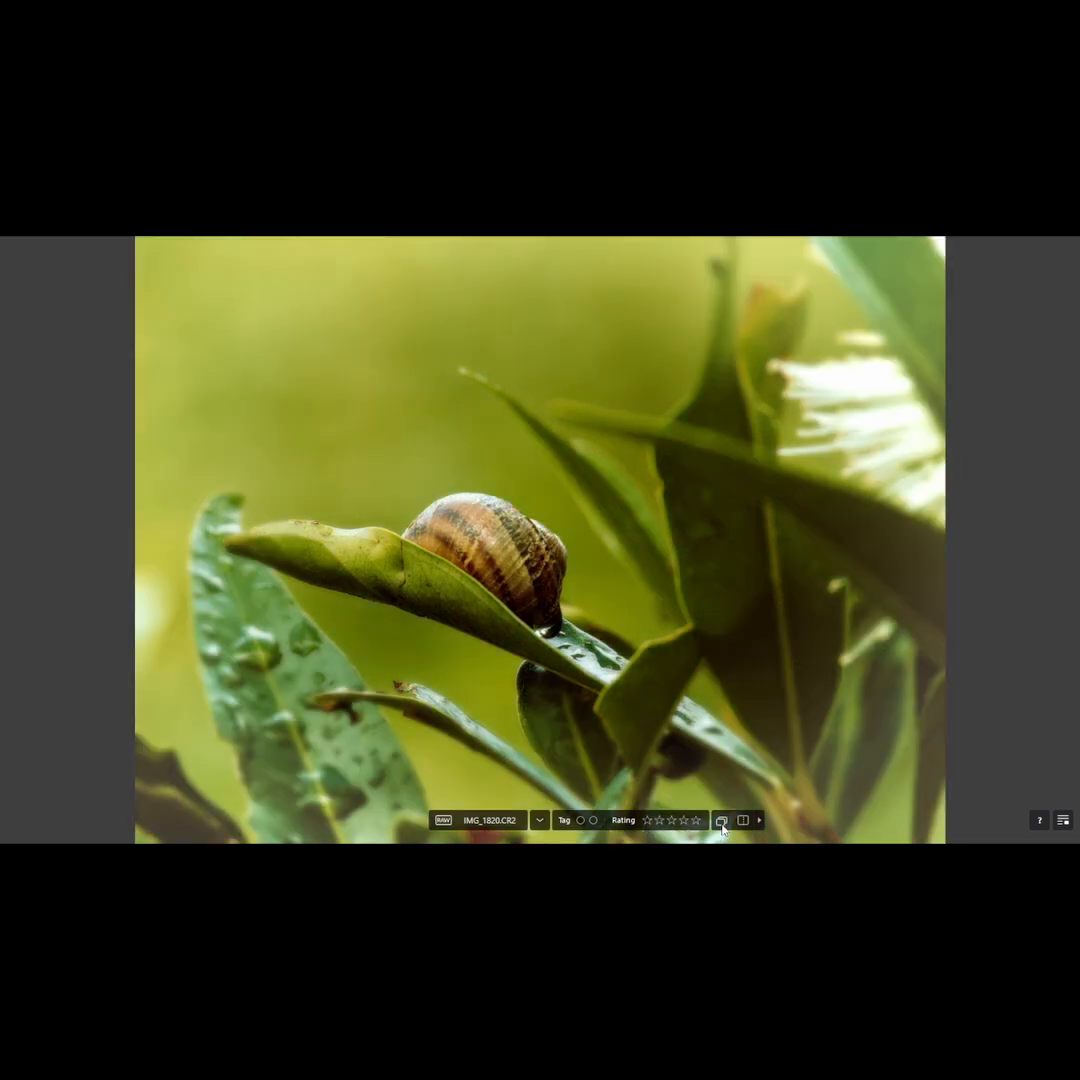
left_click(721, 821)
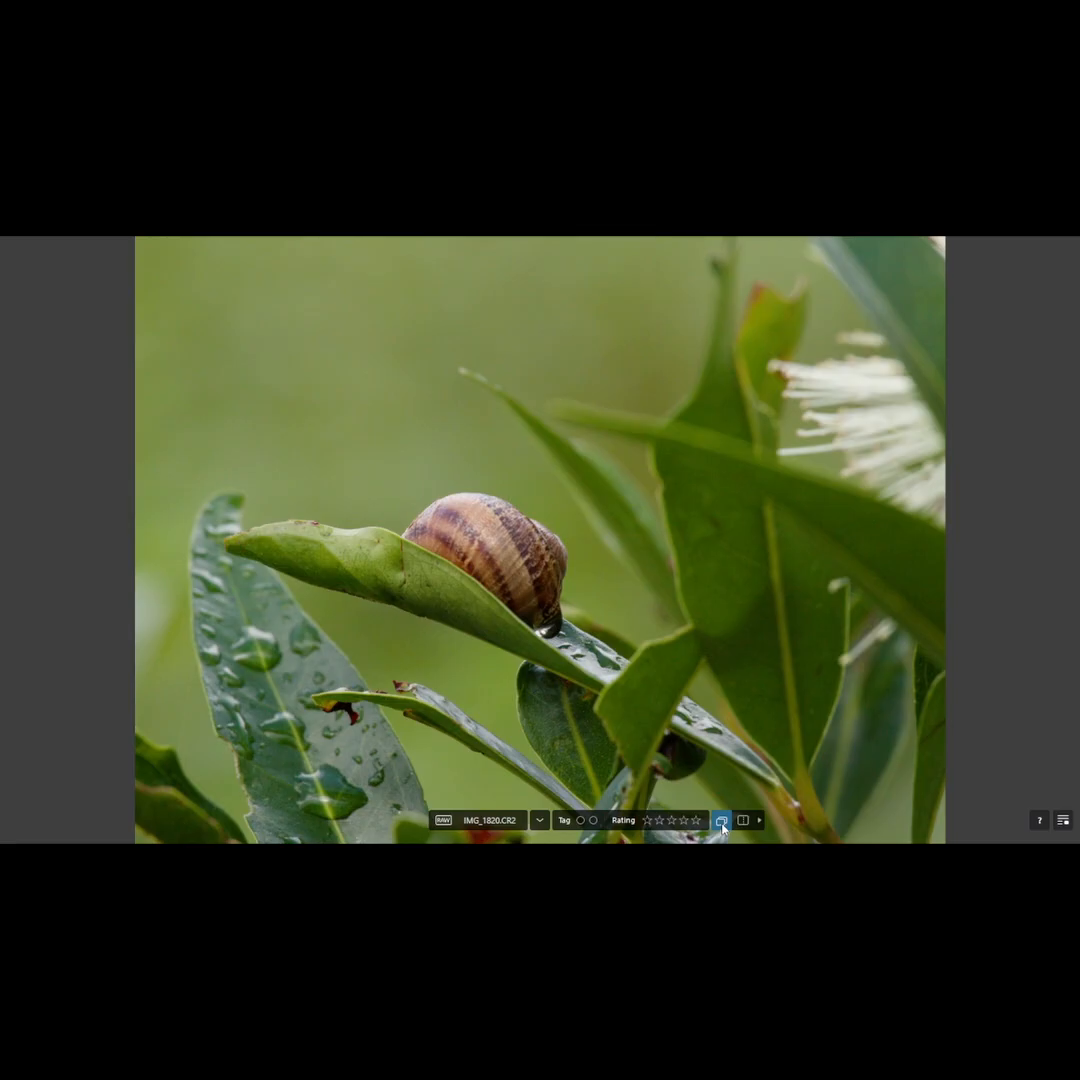
left_click(722, 823)
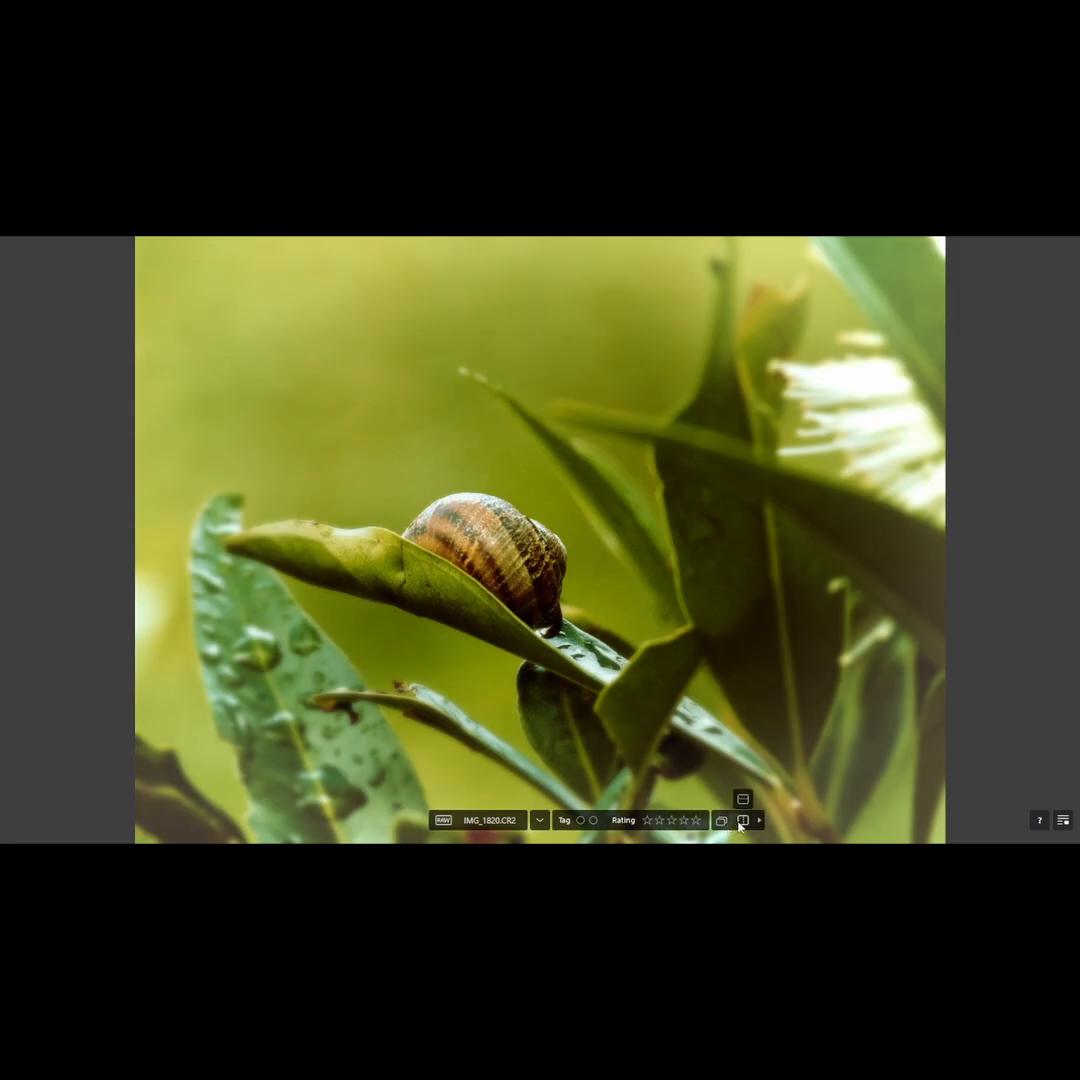
left_click(743, 825)
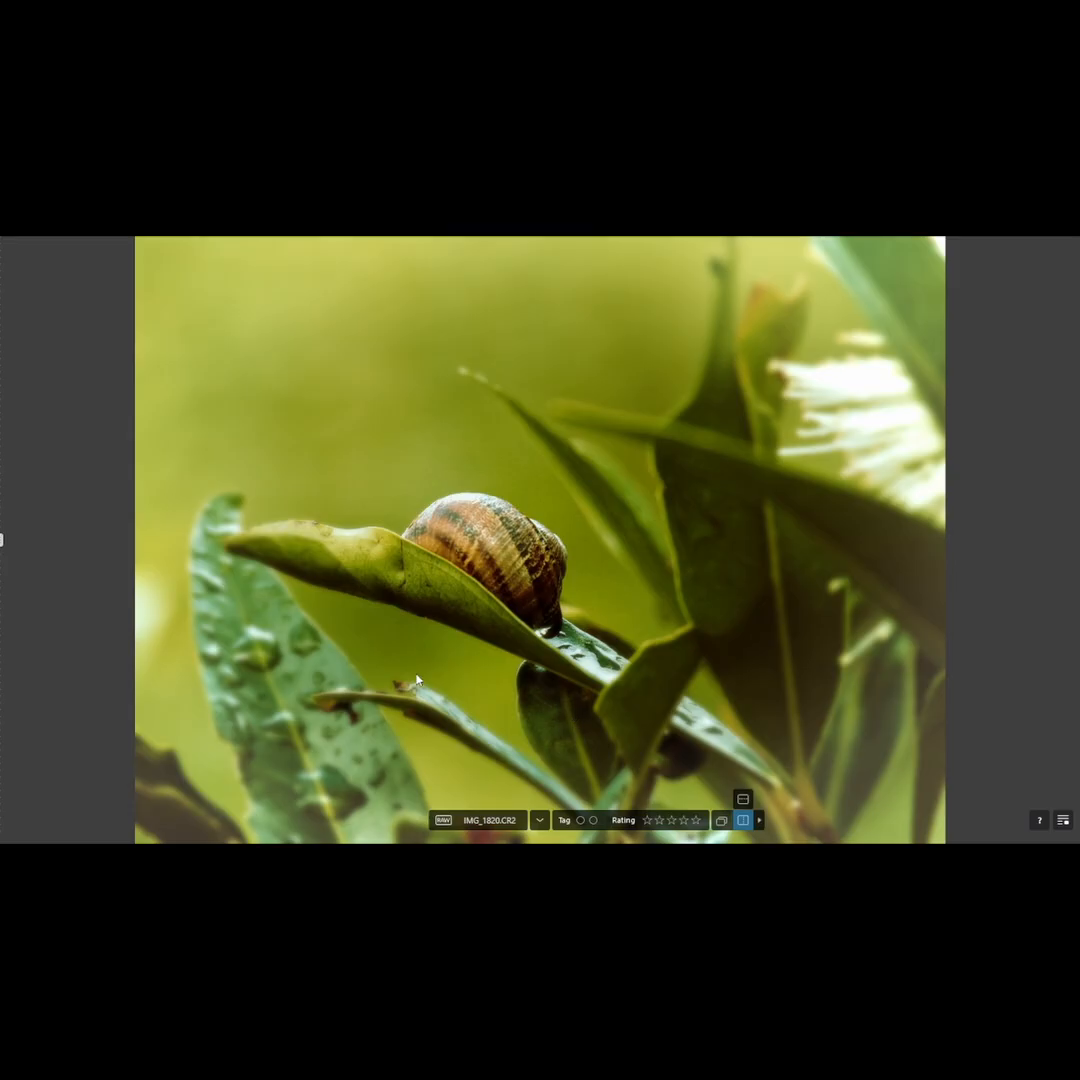